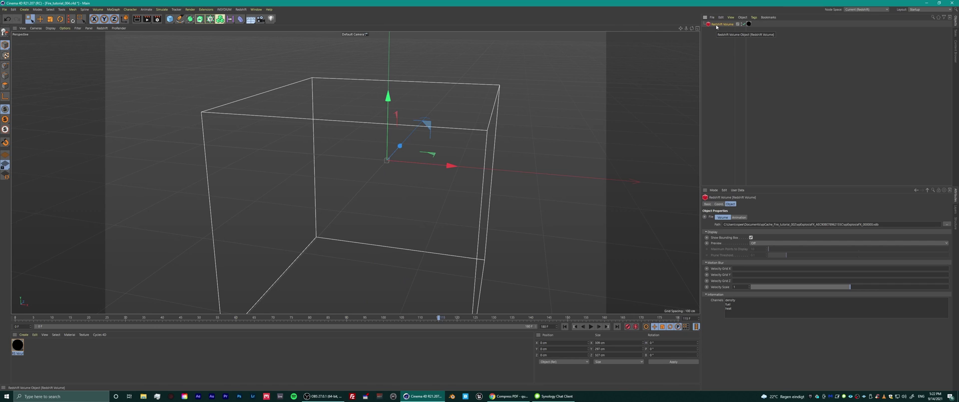
# Step: Delete the Redshift Volume object and review the basic and advanced shader settings of the RS Volume material
pyautogui.press('Delete')
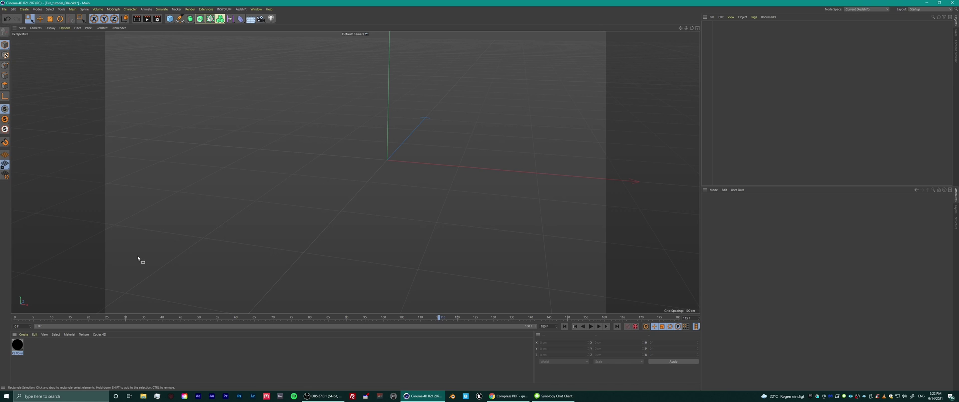
pyautogui.doubleClick(17, 345)
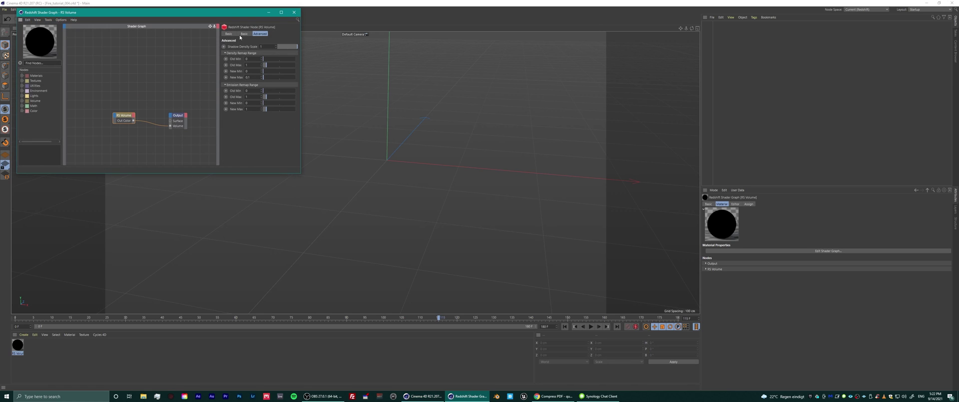
pyautogui.moveTo(150, 12); pyautogui.dragTo(376, 15)
pyautogui.click(470, 37)
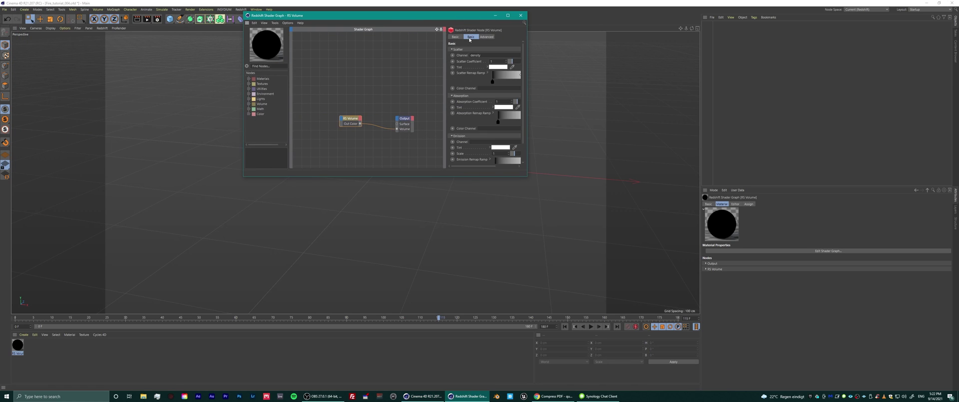
pyautogui.click(487, 37)
pyautogui.click(520, 15)
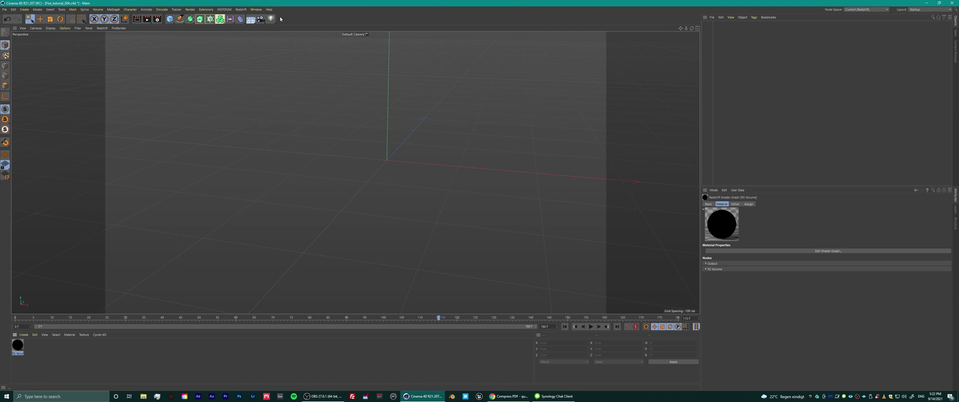
# Step: Add an X-Particles xpSystem to the scene and delete its default emitter
pyautogui.click(229, 10)
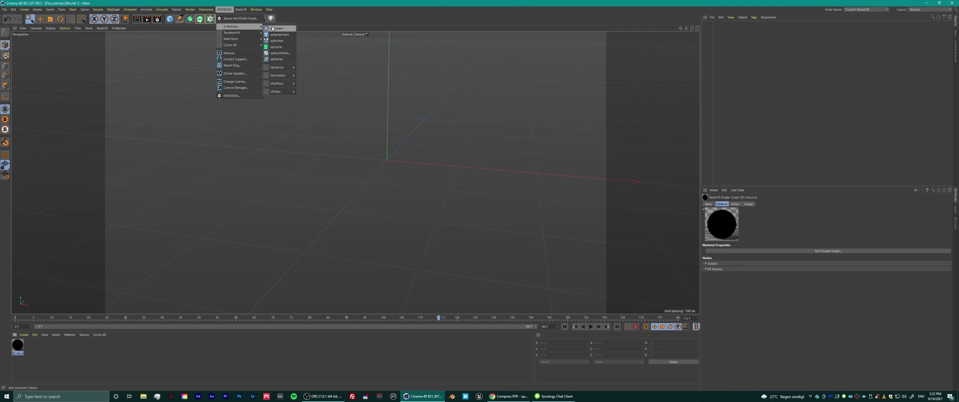
pyautogui.click(275, 29)
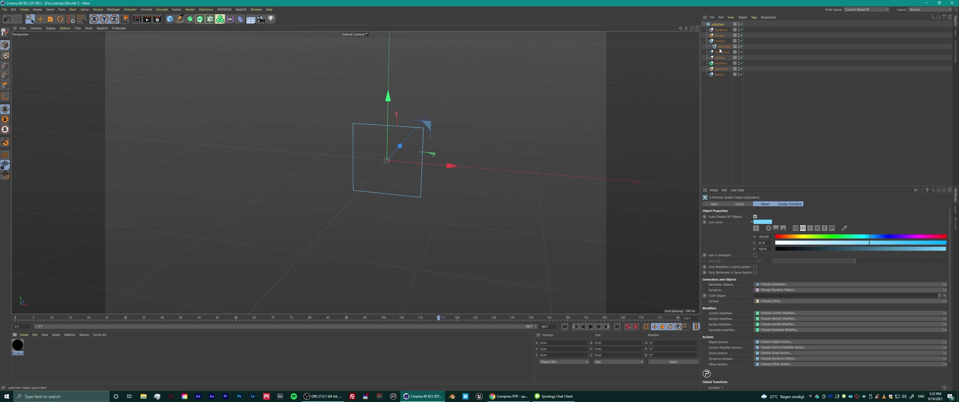
pyautogui.press('Delete')
# Step: Create a sphere of type Icosahedron and scale it down to a radius of about 35 cm
pyautogui.hotkey('shift', 'c')
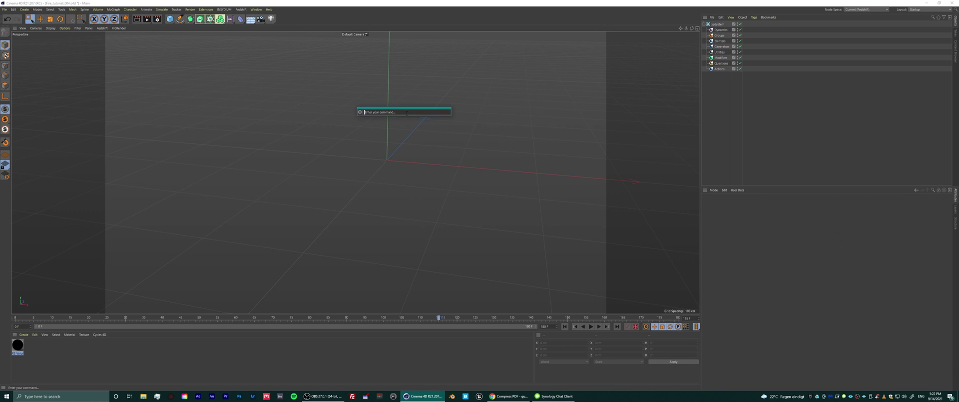
pyautogui.write('sphere')
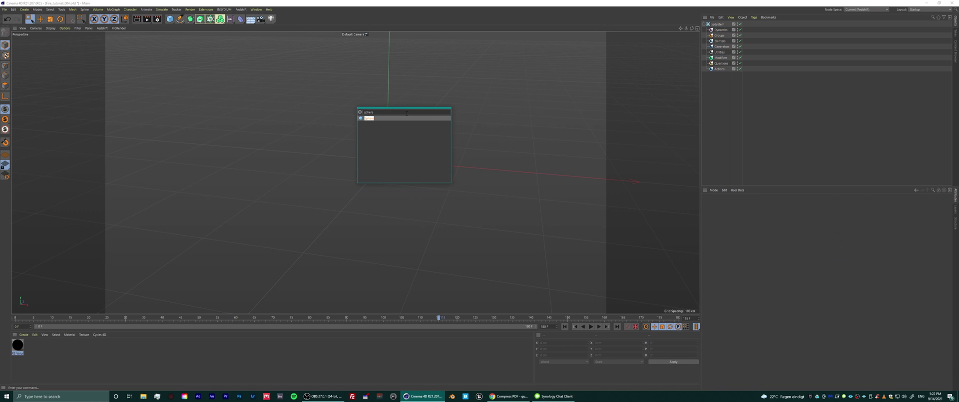
pyautogui.press('Return')
pyautogui.click(839, 228)
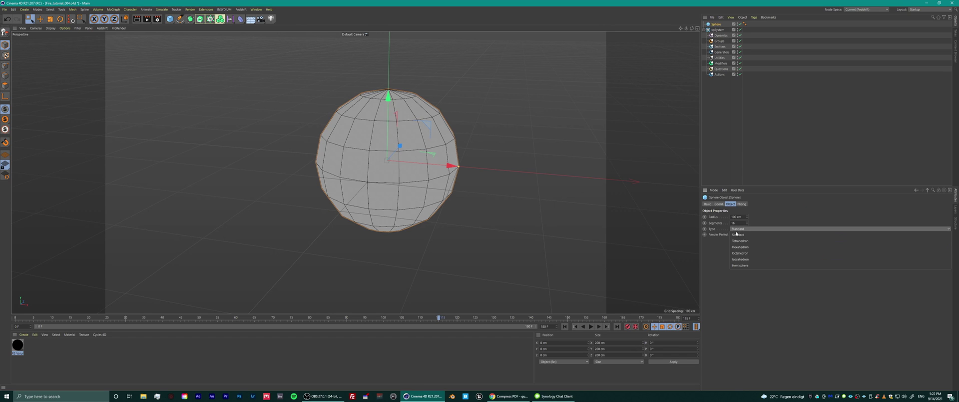
pyautogui.click(744, 258)
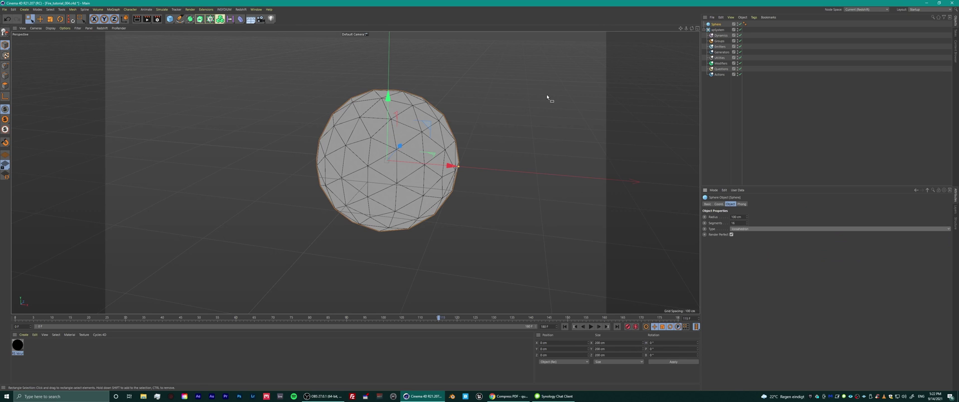
pyautogui.press('t')
pyautogui.moveTo(546, 95); pyautogui.dragTo(440, 150)
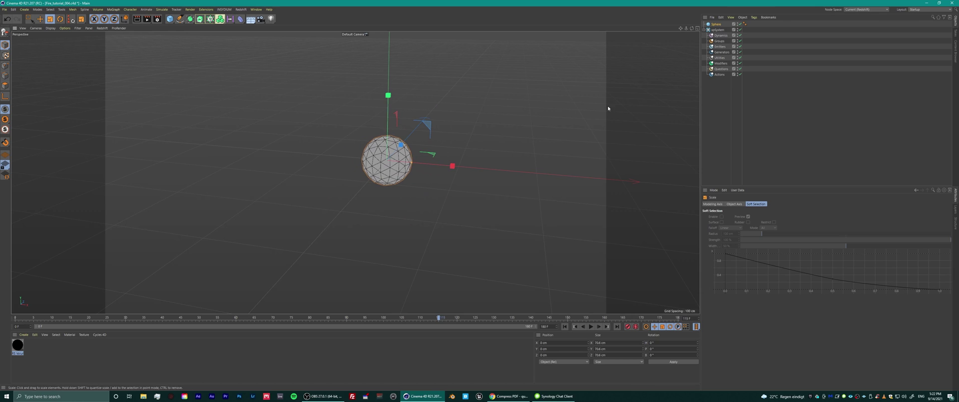
# Step: Place the sphere in the system's Utilities folder and give it an xpExplosiaFX Source tag
pyautogui.moveTo(722, 63); pyautogui.dragTo(721, 58)
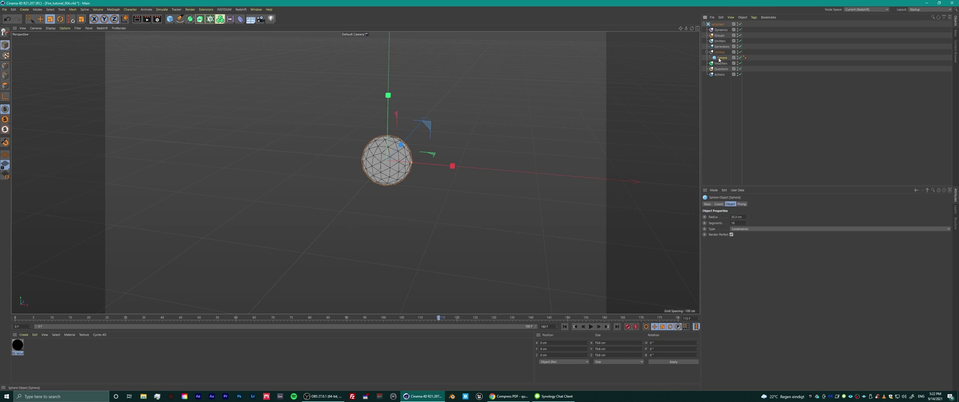
pyautogui.rightClick(722, 59)
pyautogui.moveTo(767, 136)
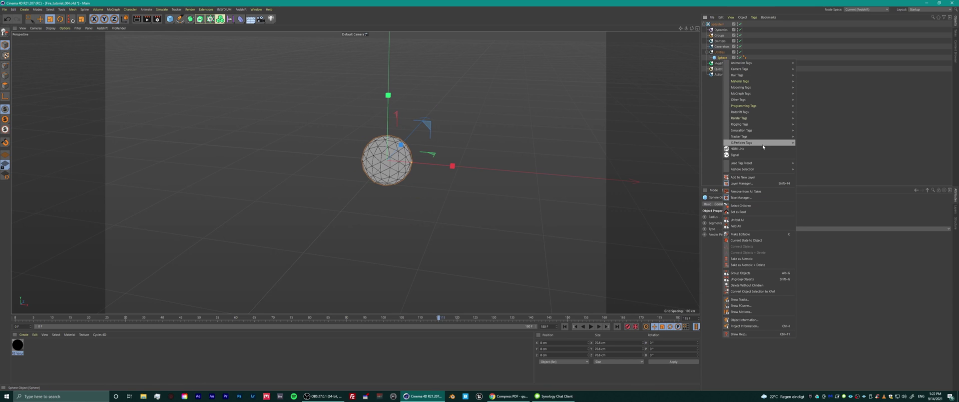
pyautogui.click(815, 185)
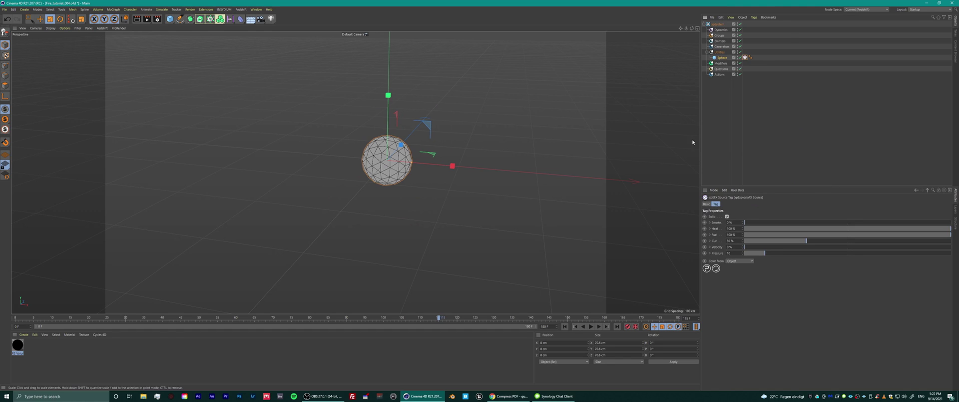
# Step: Add an xpExplosiaFX object to the system's Dynamics folder
pyautogui.click(723, 31)
pyautogui.click(948, 228)
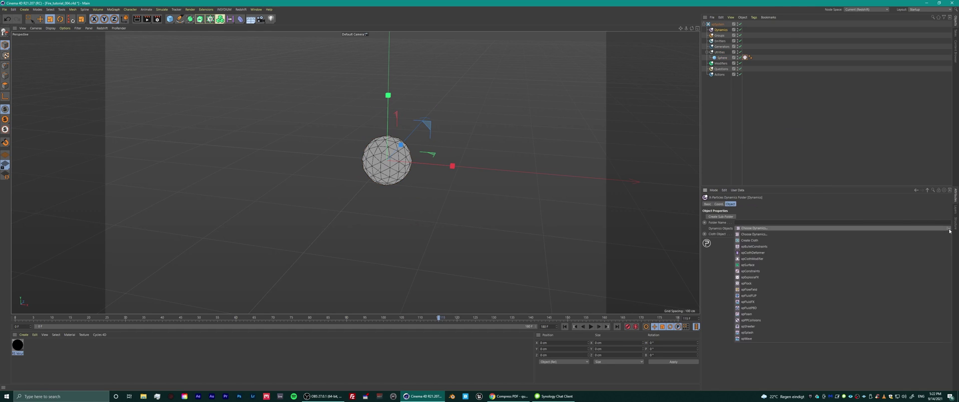
pyautogui.click(749, 277)
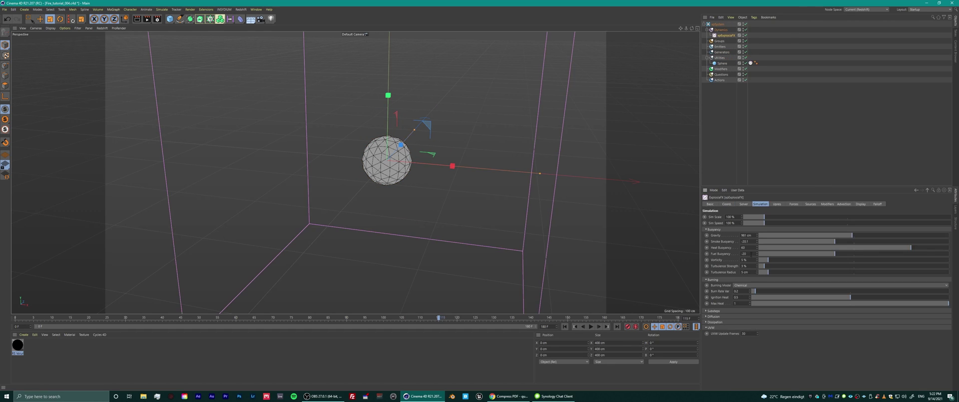
# Step: Set the xpExplosiaFX grid display to Back and play the simulation from the first frame
pyautogui.click(744, 204)
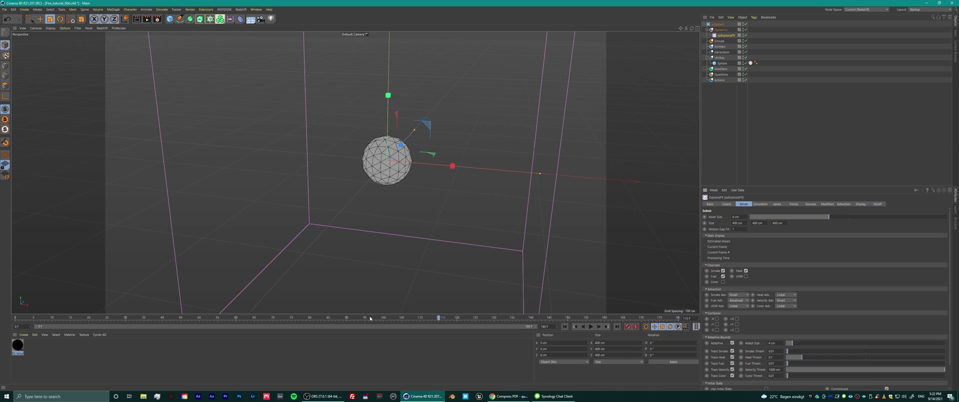
pyautogui.click(861, 205)
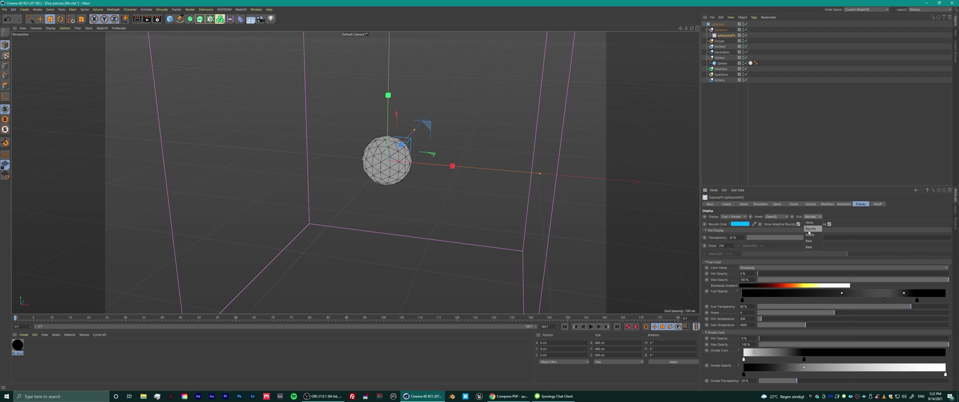
pyautogui.click(811, 241)
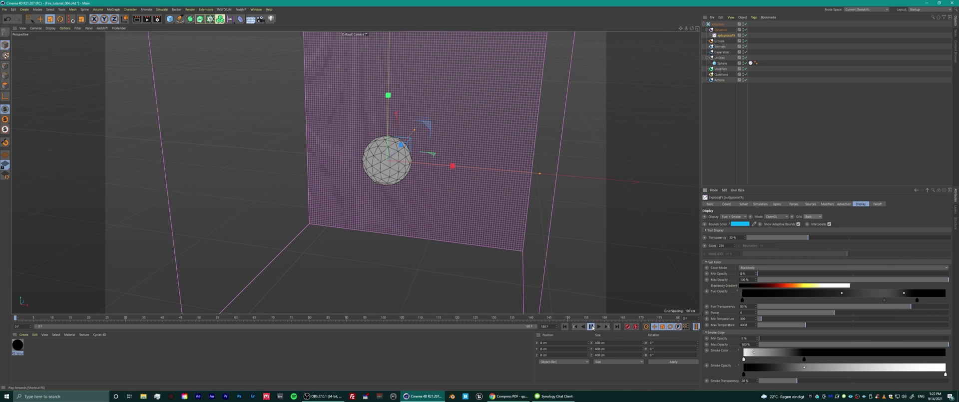
# Step: Move the source sphere down along Y to the lower part of the xpExplosiaFX domain while the simulation plays
pyautogui.press('e')
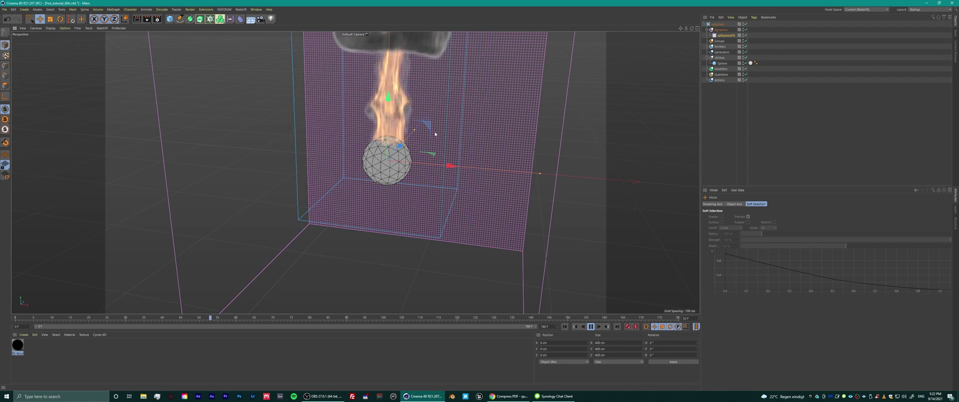
pyautogui.moveTo(391, 96); pyautogui.dragTo(391, 151)
pyautogui.hotkey('ctrl', 'z')
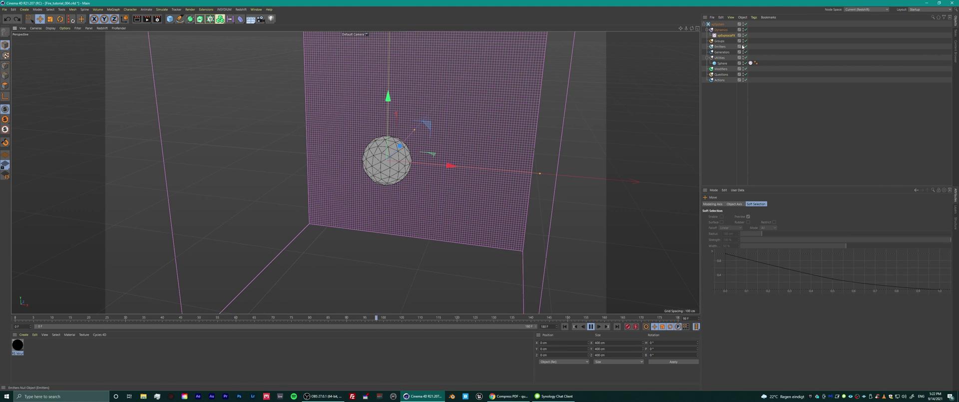
pyautogui.click(721, 63)
pyautogui.moveTo(388, 100); pyautogui.dragTo(393, 172)
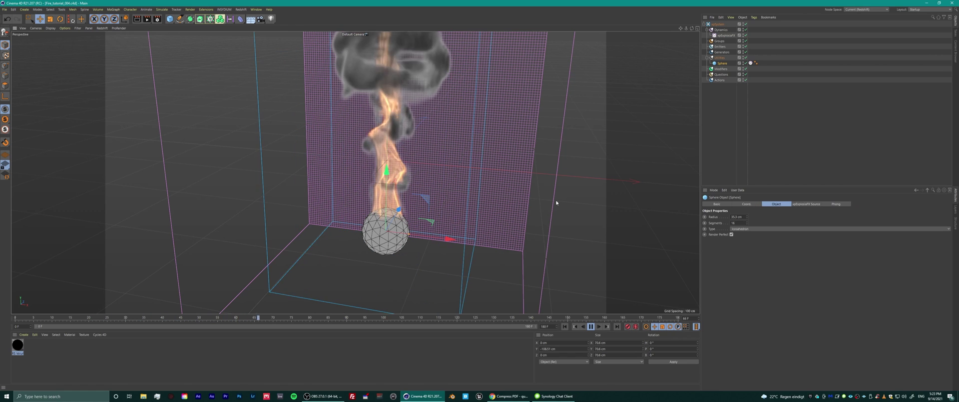
pyautogui.keyDown('alt'); pyautogui.moveTo(481, 194); pyautogui.dragTo(470, 225, button='middle'); pyautogui.keyUp('alt')
pyautogui.keyDown('alt'); pyautogui.moveTo(463, 203); pyautogui.dragTo(448, 197); pyautogui.keyUp('alt')
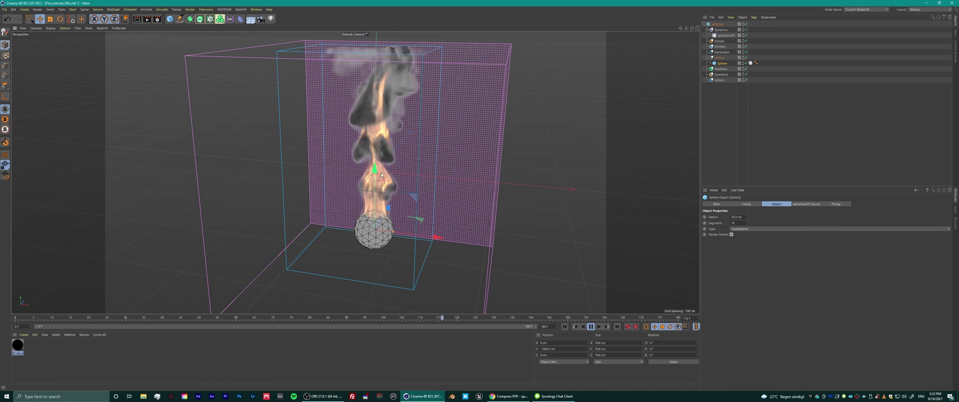
pyautogui.moveTo(374, 168); pyautogui.dragTo(375, 175)
pyautogui.keyDown('alt'); pyautogui.moveTo(378, 225); pyautogui.dragTo(377, 186); pyautogui.keyUp('alt')
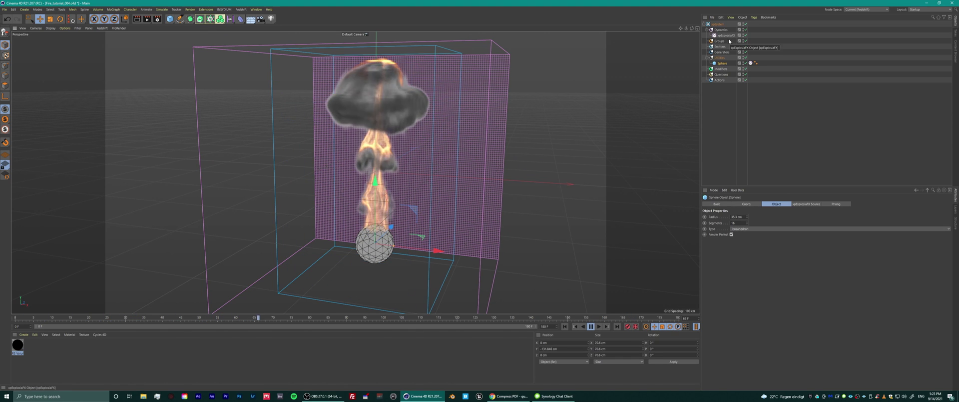
# Step: Add an xpFlowField to the Dynamics folder and set its strength to about 52 % and cell size to 44 cm
pyautogui.click(717, 69)
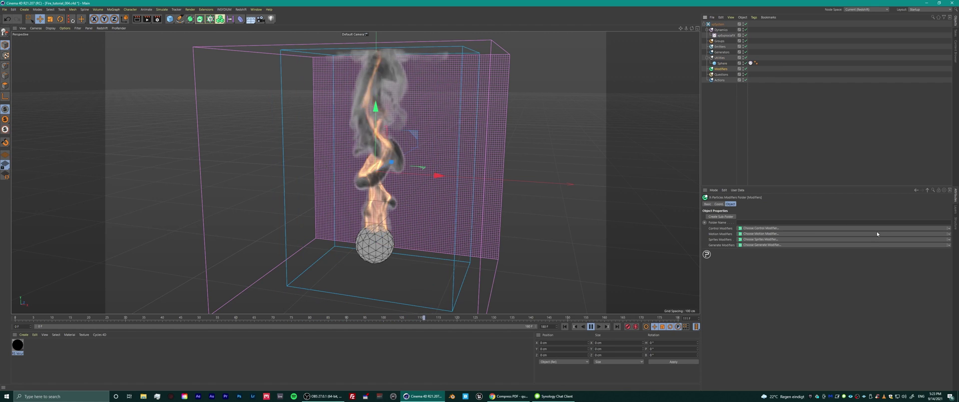
pyautogui.click(731, 36)
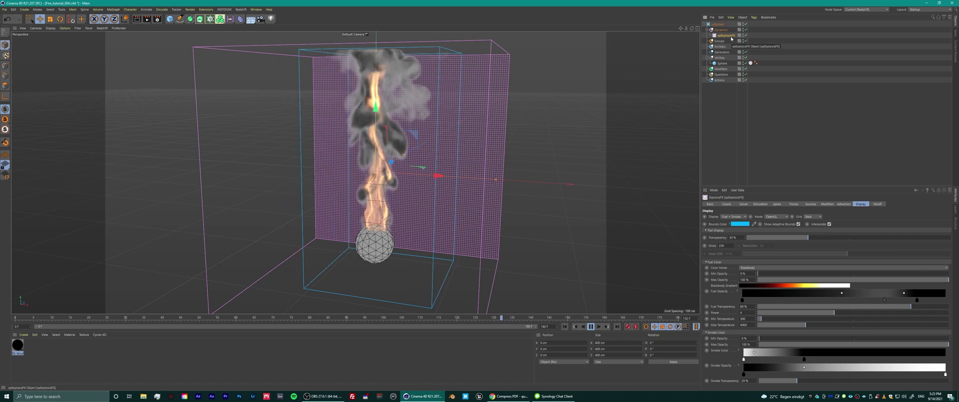
pyautogui.click(721, 30)
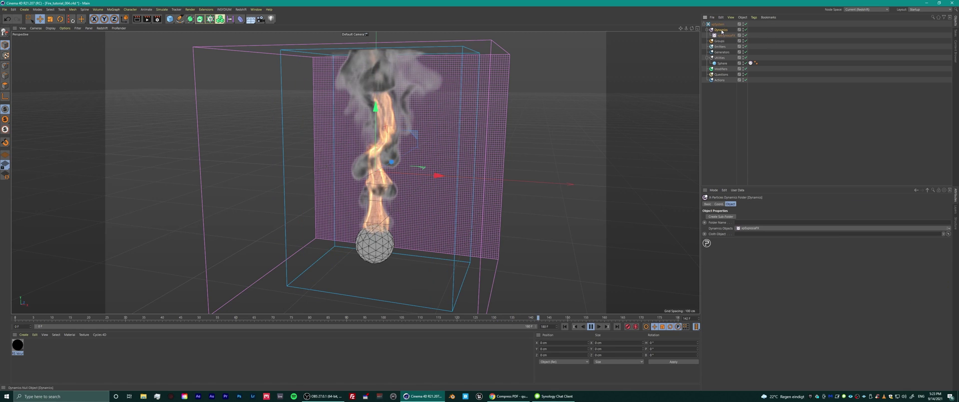
pyautogui.click(948, 227)
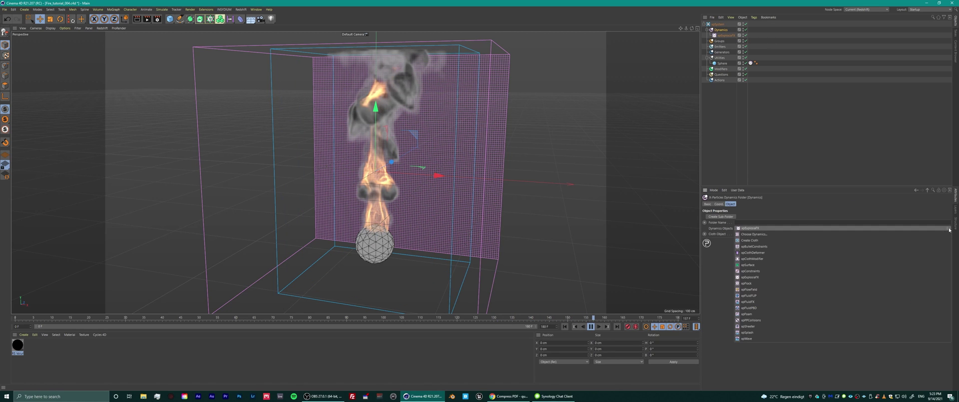
pyautogui.click(754, 289)
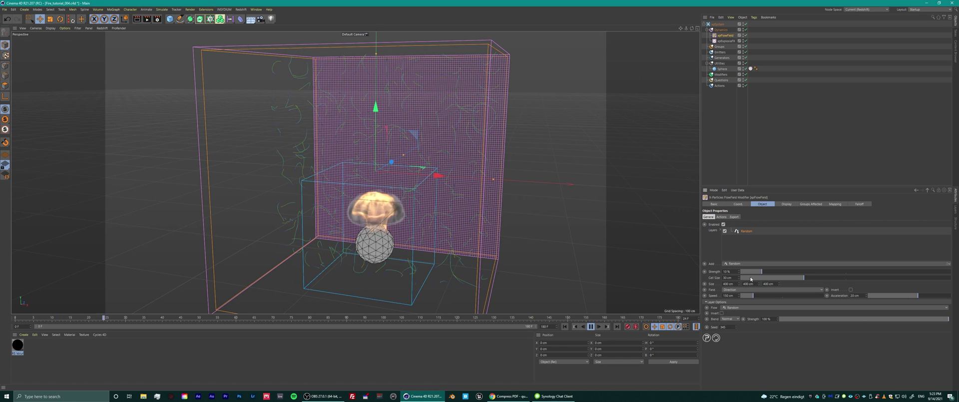
pyautogui.moveTo(755, 272); pyautogui.dragTo(829, 272)
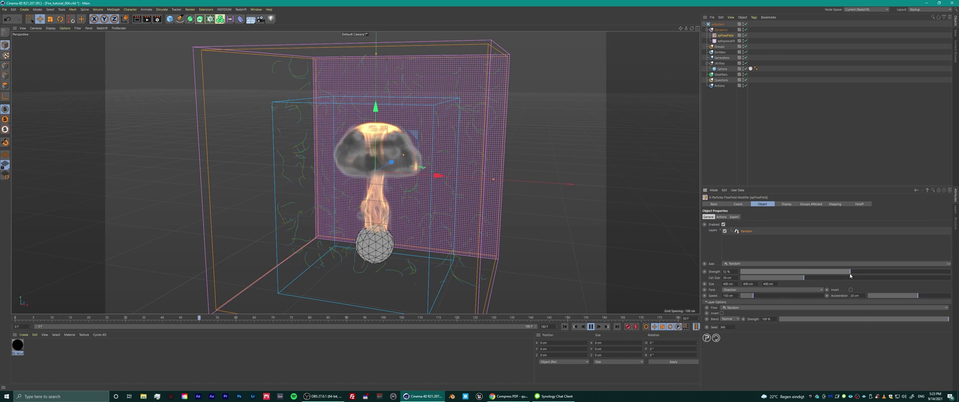
pyautogui.moveTo(760, 282); pyautogui.dragTo(869, 280)
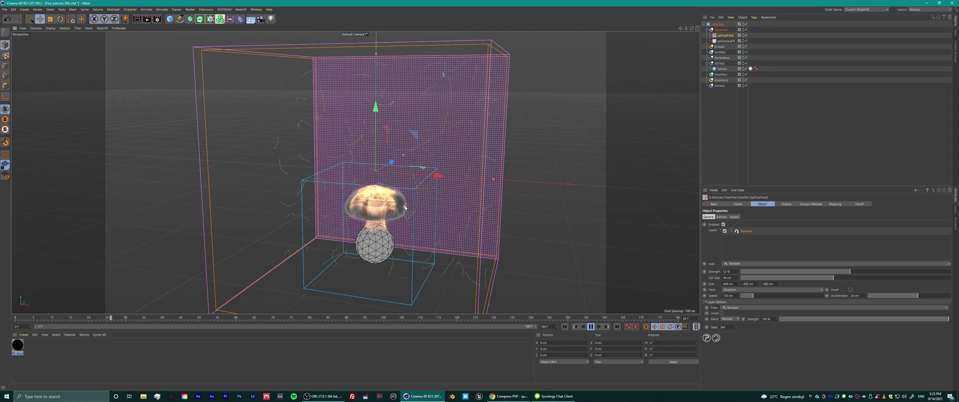
# Step: Disable and re-enable the xpFlowField to compare its effect on the rising fire and smoke
pyautogui.scroll(2, 404, 207)
pyautogui.keyDown('alt'); pyautogui.moveTo(404, 207); pyautogui.dragTo(425, 205); pyautogui.keyUp('alt')
pyautogui.keyDown('alt'); pyautogui.moveTo(356, 172); pyautogui.dragTo(384, 233); pyautogui.keyUp('alt')
pyautogui.click(745, 36)
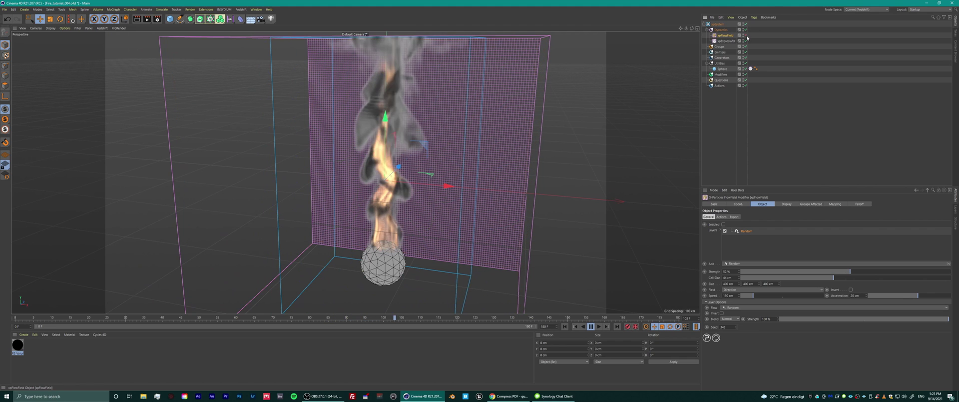
pyautogui.click(745, 36)
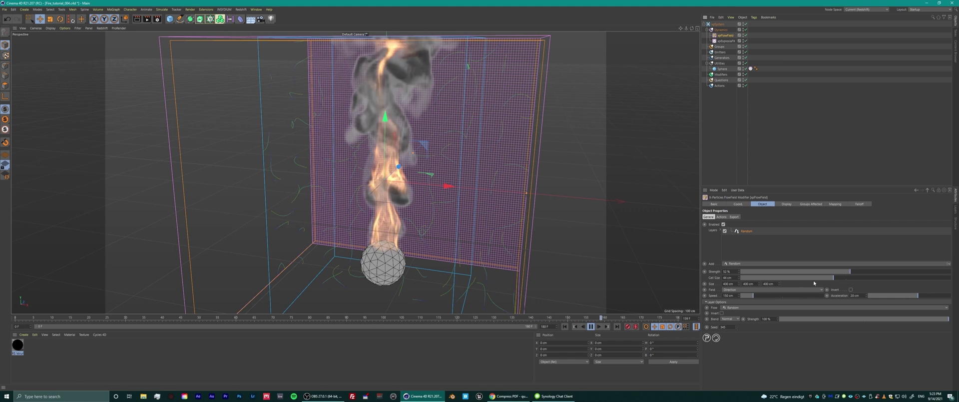
# Step: Set the xpFlowField's strength to 50 %
pyautogui.moveTo(734, 273); pyautogui.dragTo(716, 279)
pyautogui.write('50')
pyautogui.press('Return')
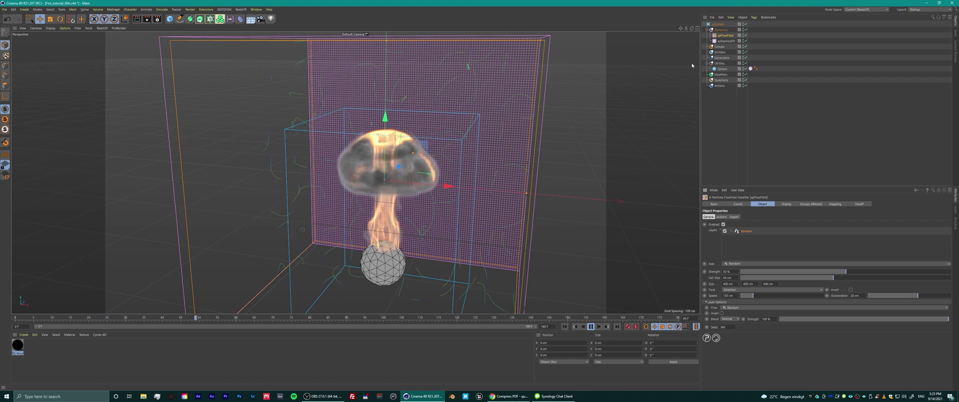
# Step: Add the xpFlowField to the xpExplosiaFX modifiers list and replay the simulation to inspect the turbulent smoke
pyautogui.click(725, 41)
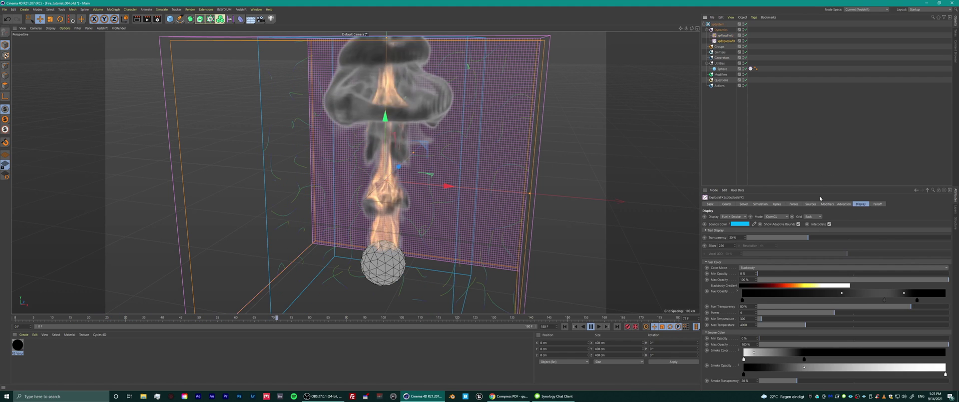
pyautogui.click(826, 204)
pyautogui.moveTo(722, 36); pyautogui.dragTo(790, 254)
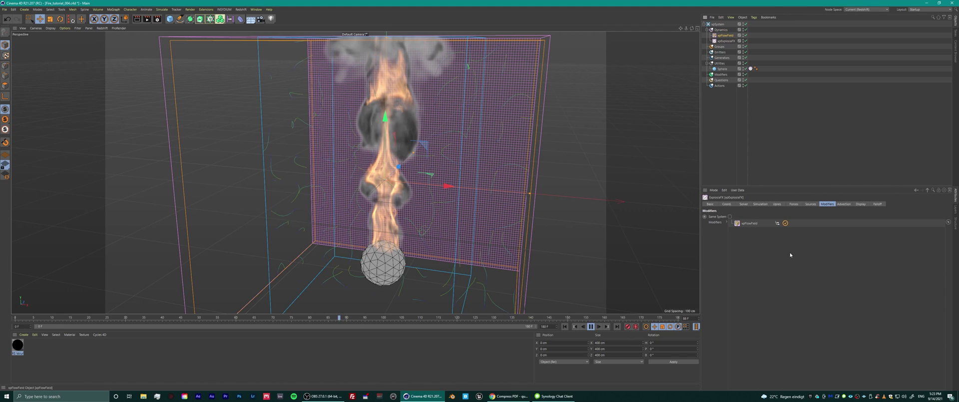
pyautogui.hotkey('shift', 'f')
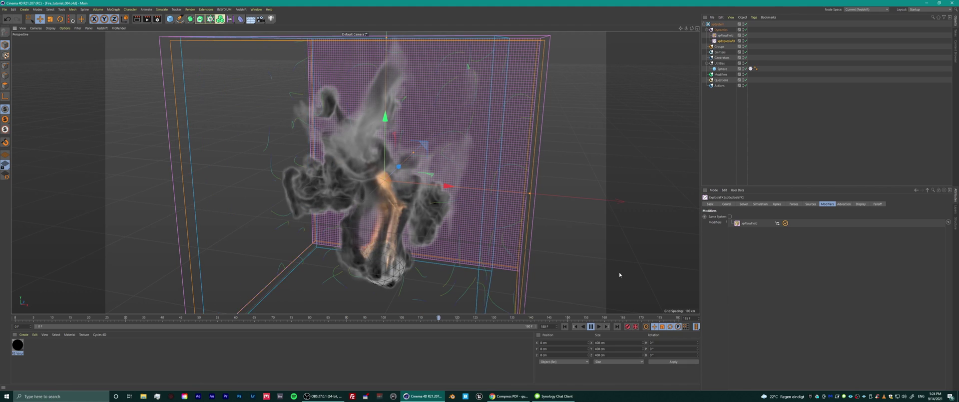
pyautogui.click(591, 326)
pyautogui.keyDown('alt'); pyautogui.moveTo(379, 240); pyautogui.dragTo(357, 225); pyautogui.keyUp('alt')
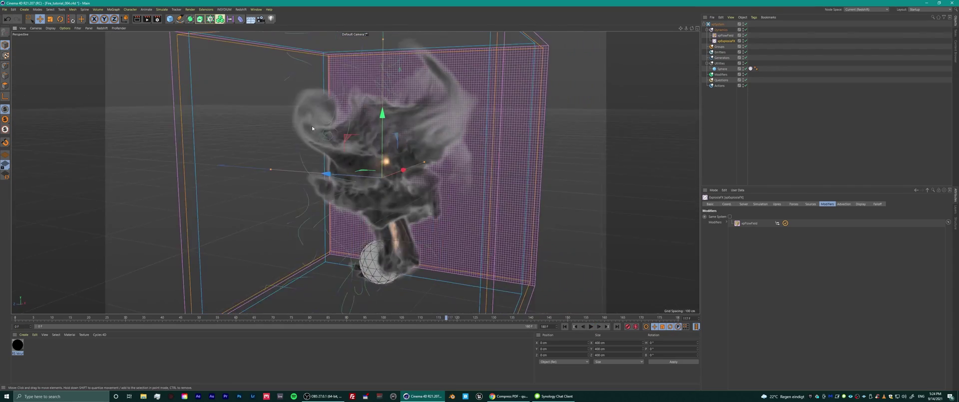
pyautogui.moveTo(314, 123)
pyautogui.keyDown('alt'); pyautogui.mouseDown(button='right')
pyautogui.moveTo(351, 103)
pyautogui.moveTo(329, 125)
pyautogui.mouseUp(button='right'); pyautogui.keyUp('alt')
pyautogui.keyDown('alt'); pyautogui.moveTo(330, 150); pyautogui.dragTo(420, 158); pyautogui.keyUp('alt')
# Step: Switch the xpFlowField's layer from Random to Shader with a Noise shader and replay the simulation
pyautogui.click(726, 35)
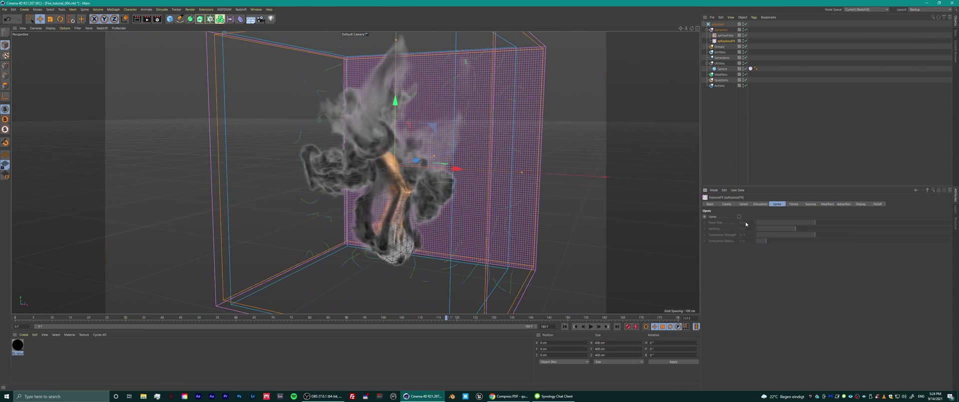
pyautogui.click(923, 262)
pyautogui.click(733, 275)
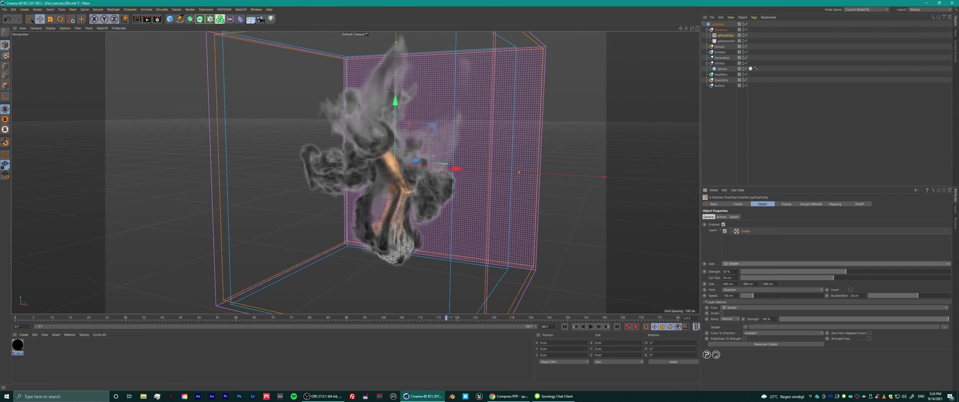
pyautogui.click(747, 341)
pyautogui.click(592, 326)
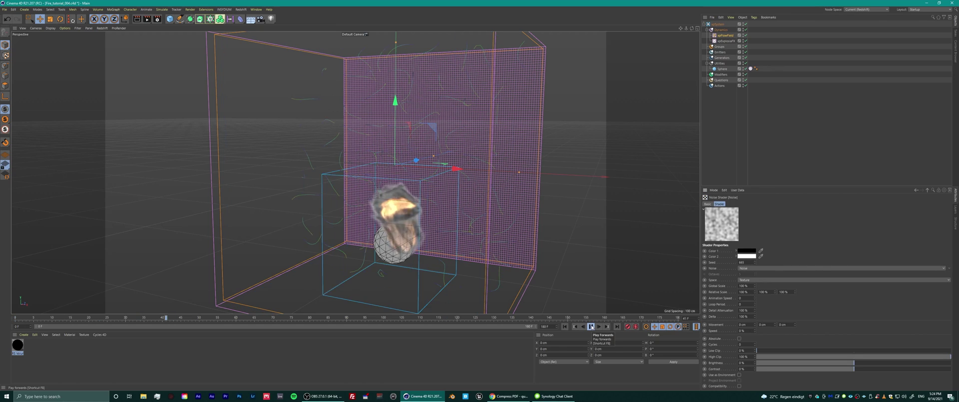
pyautogui.keyDown('alt'); pyautogui.moveTo(405, 188); pyautogui.dragTo(555, 180); pyautogui.keyUp('alt')
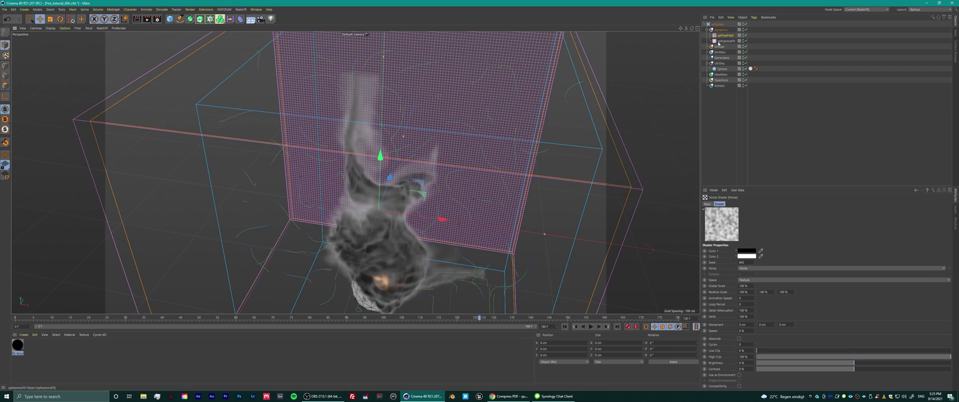
# Step: Add an xpCache object to the X-Particles system from the xpSystem settings
pyautogui.click(716, 24)
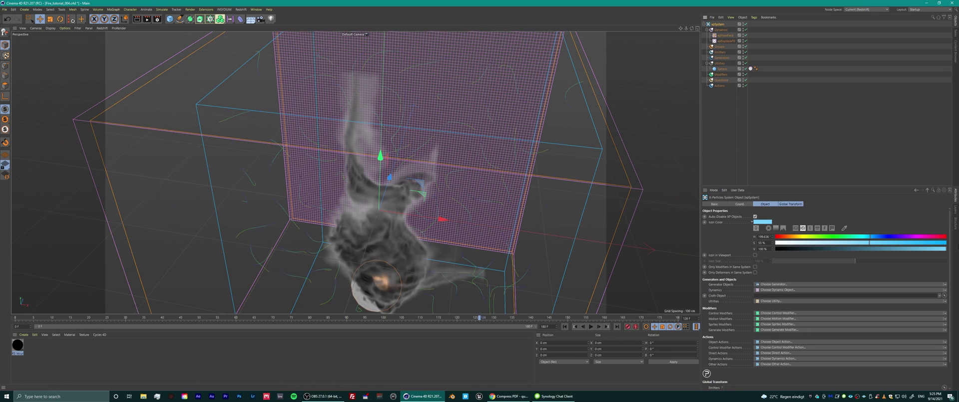
pyautogui.click(946, 303)
pyautogui.click(764, 316)
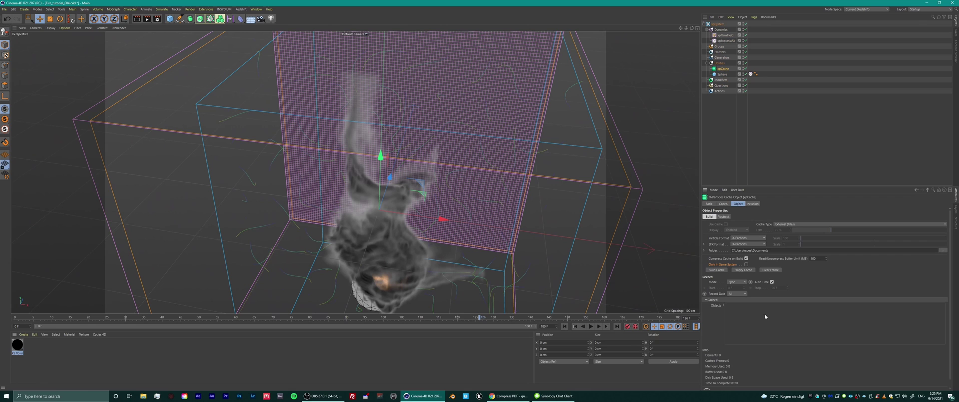
# Step: Set the xpCache's ExplosiaFX format to OpenVDB and build the cache of the simulation
pyautogui.keyDown('alt'); pyautogui.moveTo(397, 265); pyautogui.dragTo(386, 202, button='middle'); pyautogui.keyUp('alt')
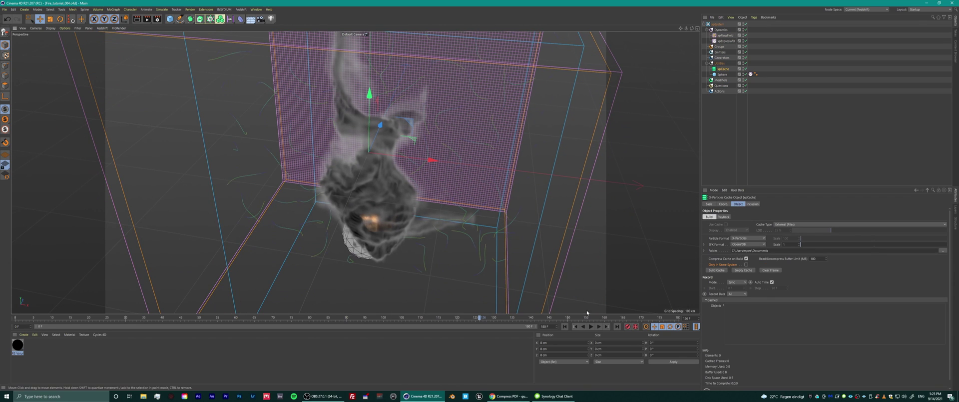
pyautogui.click(590, 327)
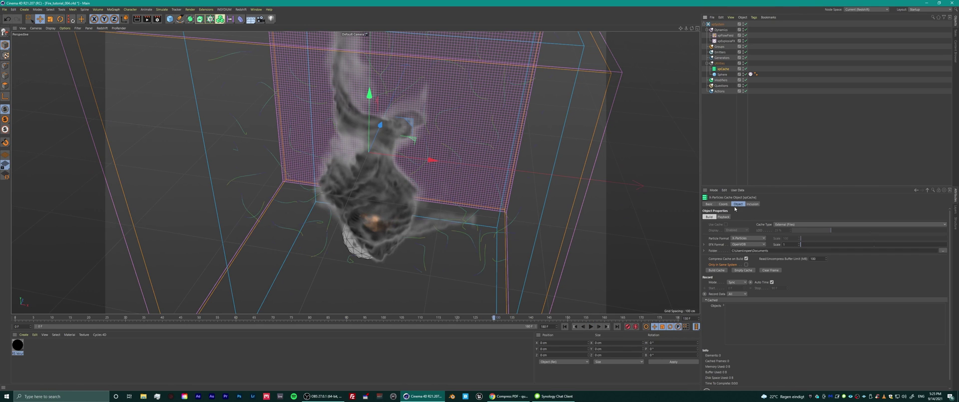
pyautogui.click(717, 270)
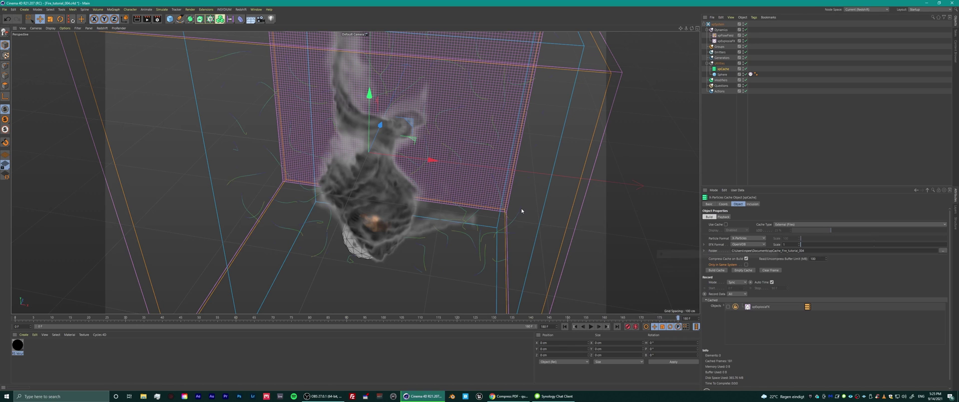
# Step: Scrub through the cached simulation, view the smoke from several angles and look at the xpFlowField's field options
pyautogui.click(113, 320)
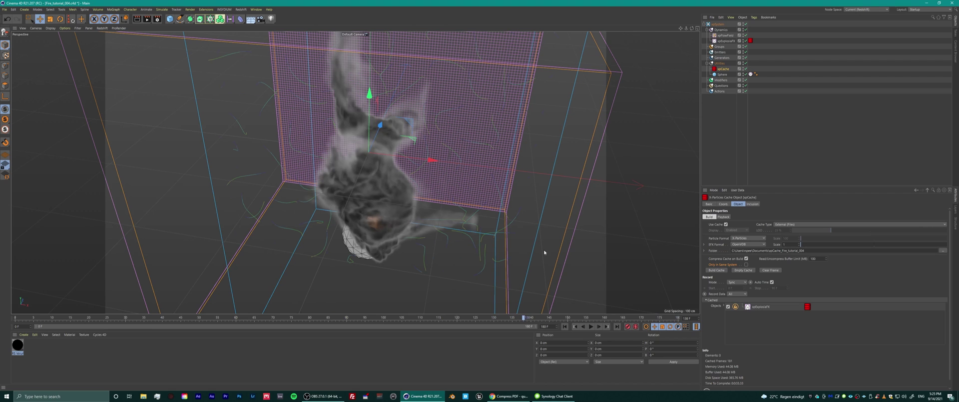
pyautogui.moveTo(639, 242); pyautogui.dragTo(605, 242)
pyautogui.moveTo(692, 29)
pyautogui.mouseDown()
pyautogui.moveTo(641, 29)
pyautogui.moveTo(692, 29)
pyautogui.mouseUp()
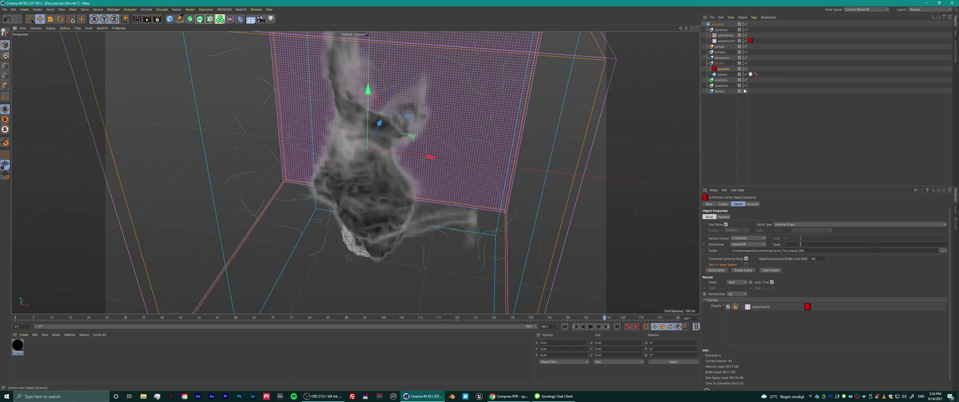
pyautogui.click(729, 36)
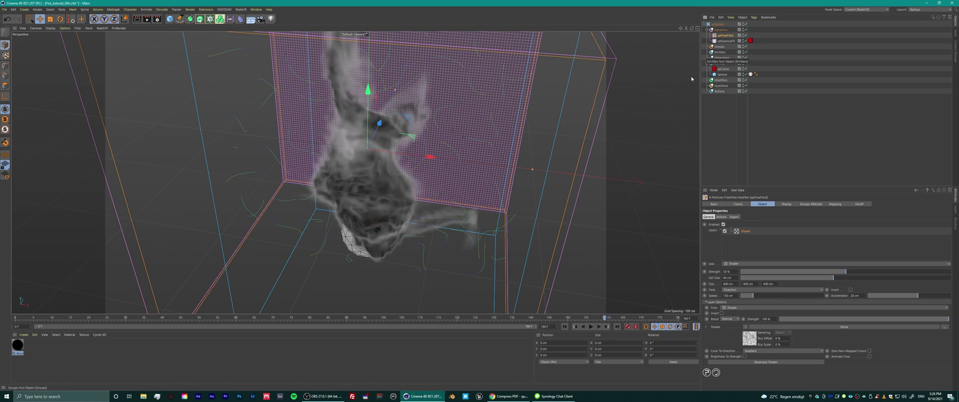
pyautogui.click(754, 289)
pyautogui.click(755, 290)
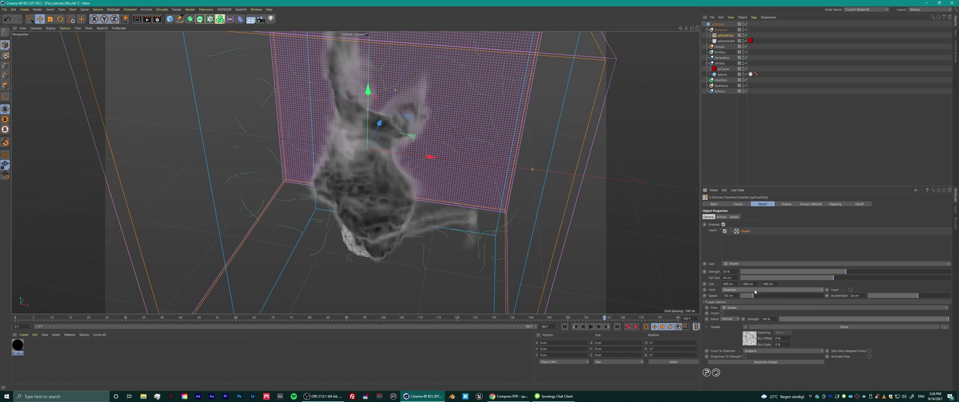
pyautogui.moveTo(680, 28); pyautogui.dragTo(734, 12)
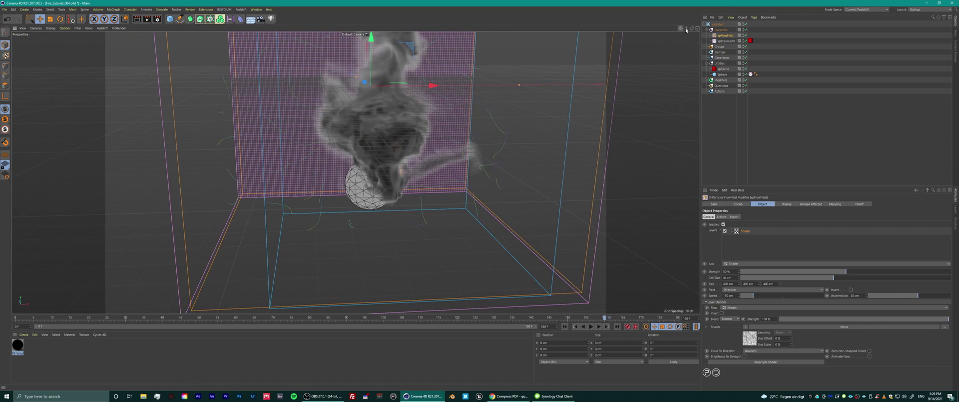
pyautogui.moveTo(680, 28); pyautogui.dragTo(659, 104)
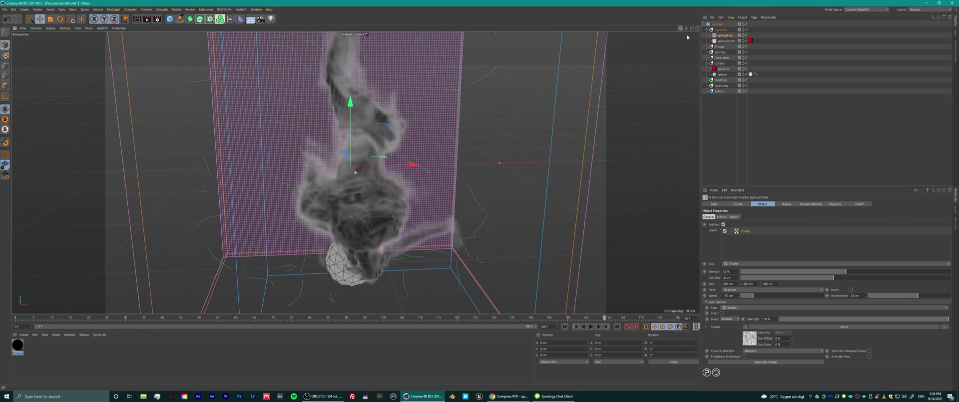
# Step: Enable Upres on the xpExplosiaFX object and set its voxel size to 2 cm
pyautogui.click(727, 41)
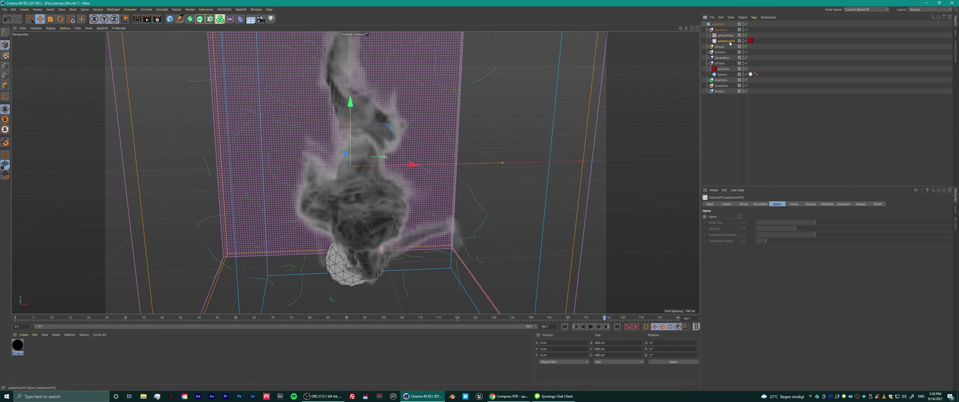
pyautogui.click(739, 216)
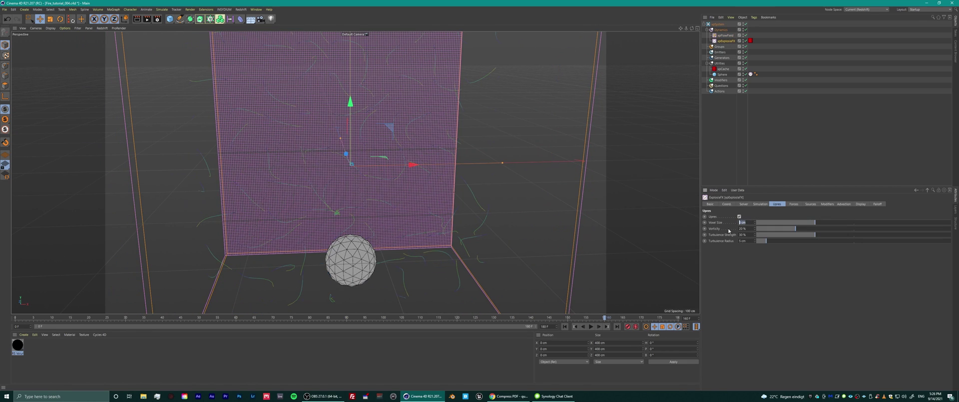
pyautogui.click(723, 69)
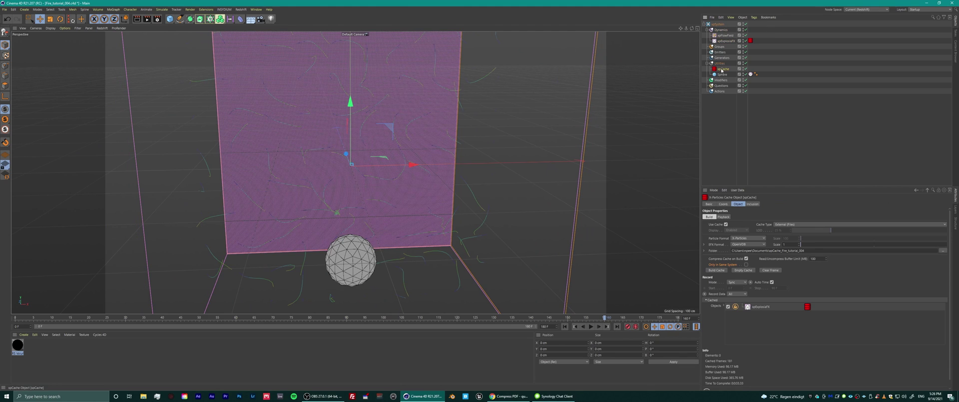
pyautogui.click(726, 41)
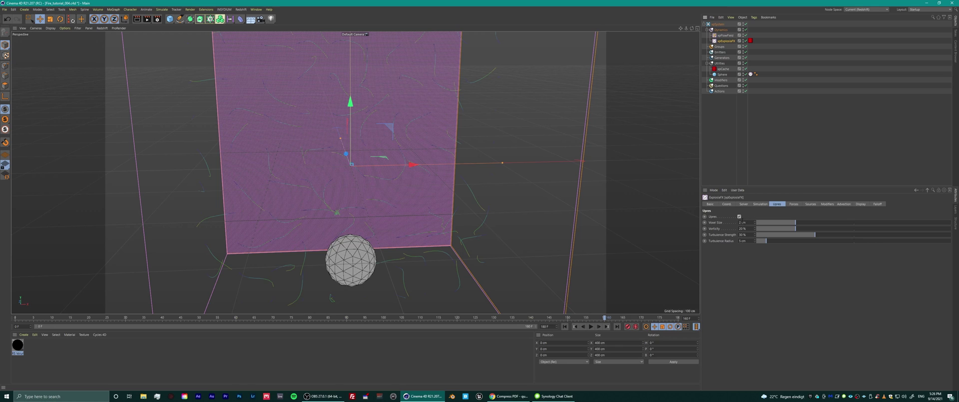
# Step: Rebuild the xpCache with the Upres detail, overwriting the existing cache files
pyautogui.hotkey('ctrl', 'y')
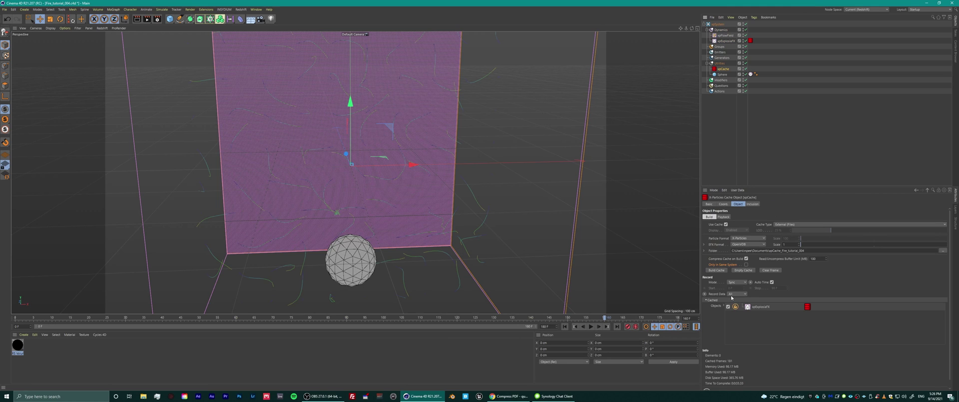
pyautogui.click(717, 270)
pyautogui.click(676, 290)
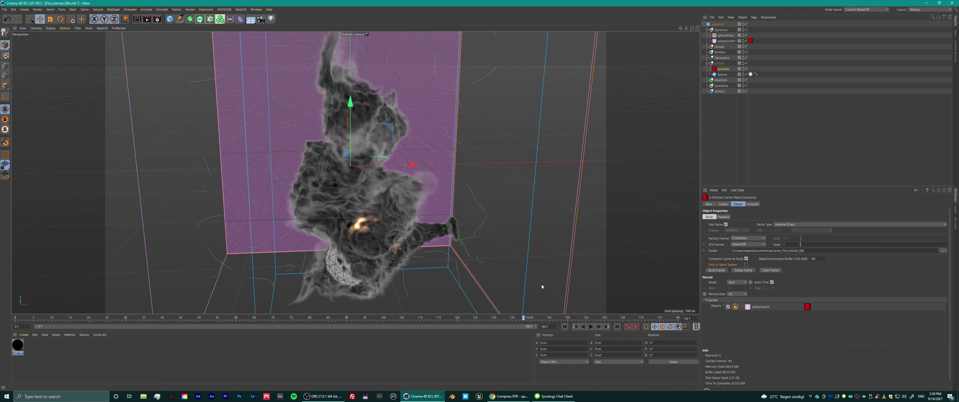
# Step: Examine the fine detail of the cached Upres smoke around frame 161, up close and from several angles
pyautogui.click(607, 318)
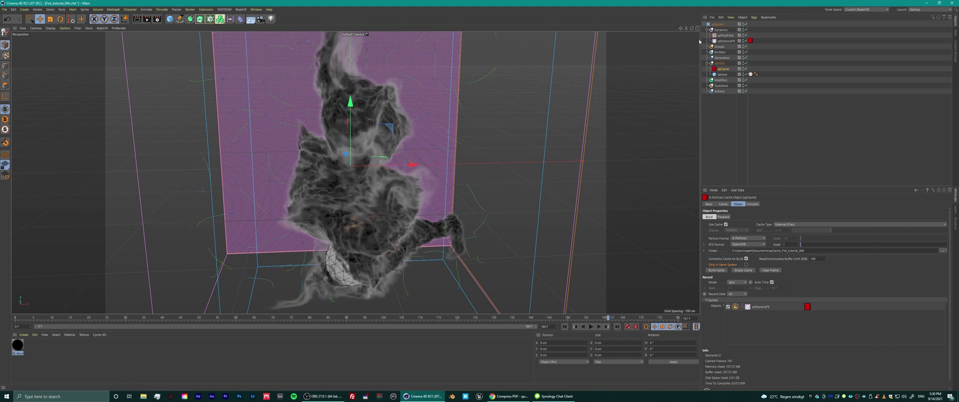
pyautogui.moveTo(692, 28); pyautogui.dragTo(709, 34)
pyautogui.keyDown('alt'); pyautogui.moveTo(355, 173); pyautogui.dragTo(529, 109); pyautogui.keyUp('alt')
pyautogui.scroll(5, 415, 183)
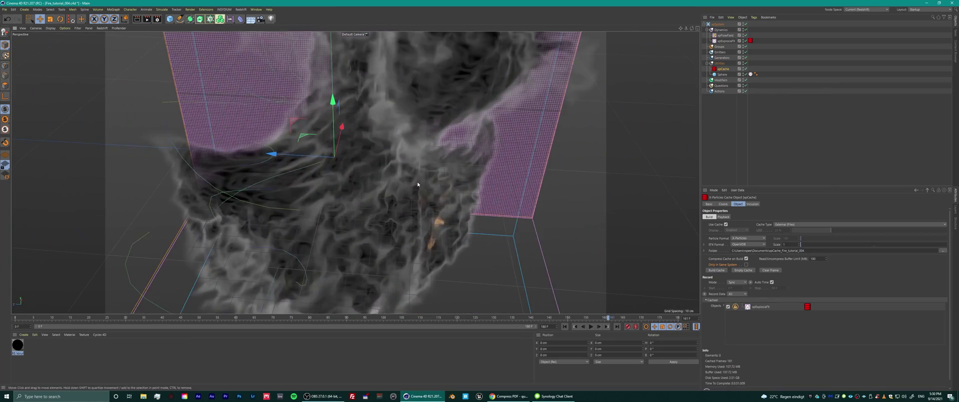
pyautogui.scroll(-3, 416, 184)
pyautogui.scroll(5, 687, 50)
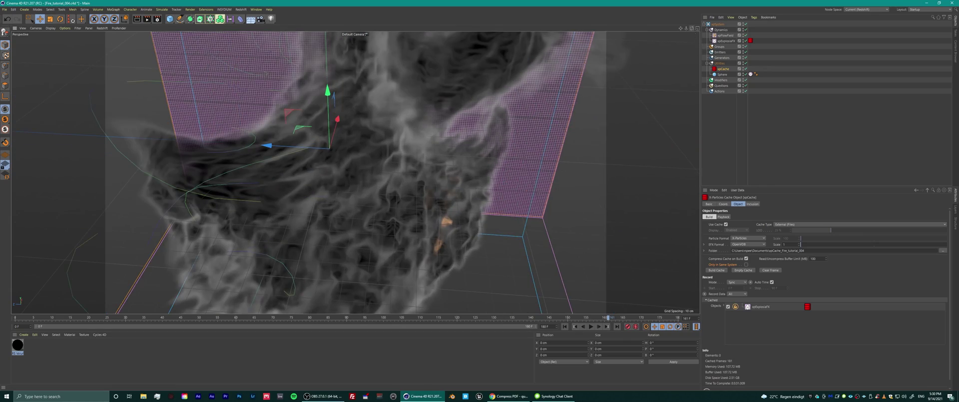
pyautogui.keyDown('alt'); pyautogui.moveTo(355, 172); pyautogui.dragTo(355, 172); pyautogui.keyUp('alt')
pyautogui.moveTo(692, 29); pyautogui.dragTo(694, 30)
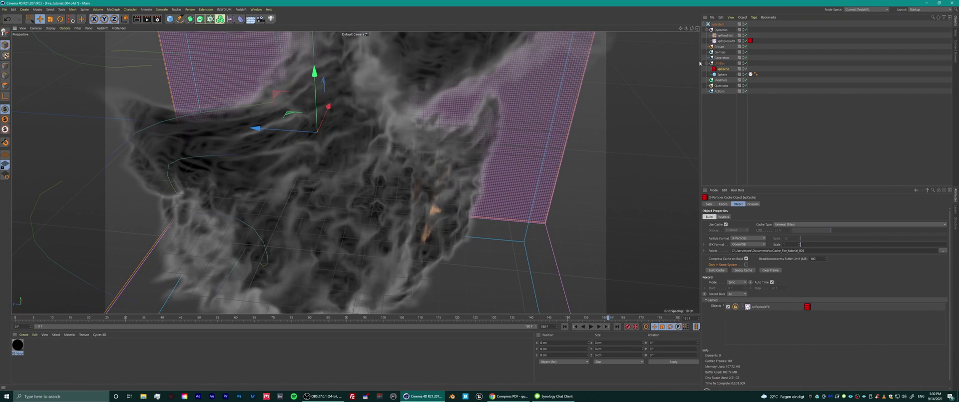
pyautogui.moveTo(686, 28); pyautogui.dragTo(726, 28)
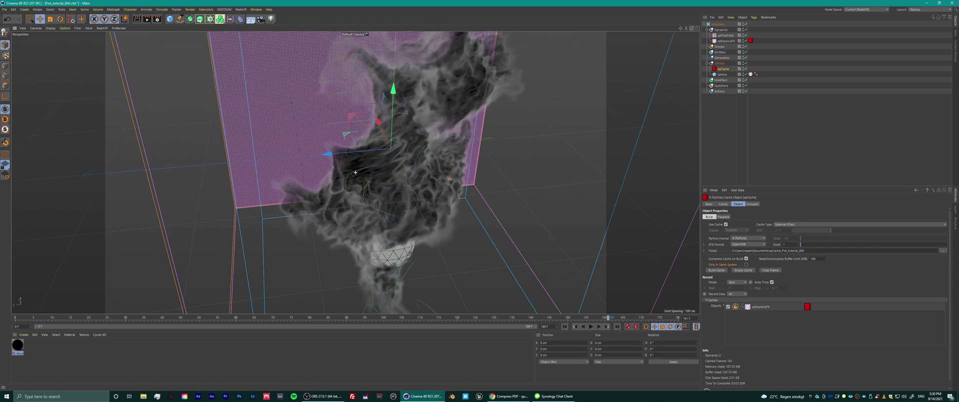
pyautogui.keyDown('alt'); pyautogui.moveTo(355, 172); pyautogui.dragTo(355, 172); pyautogui.keyUp('alt')
# Step: Set the xpFlowField's field type to Velocity
pyautogui.click(725, 41)
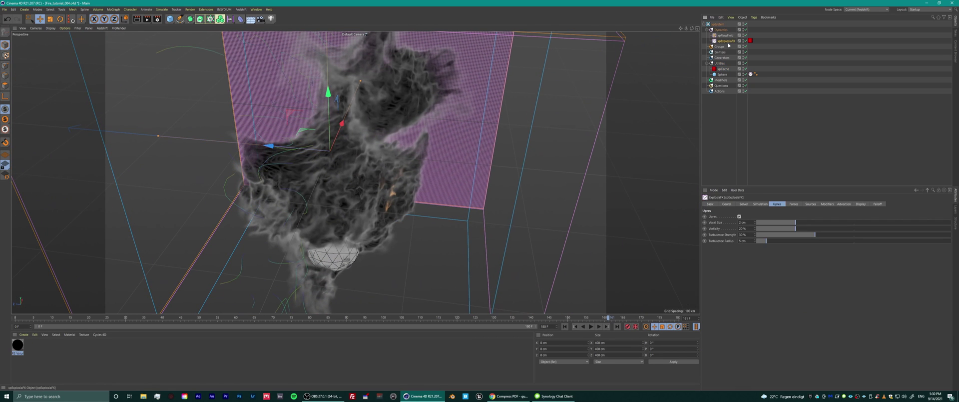
pyautogui.click(725, 35)
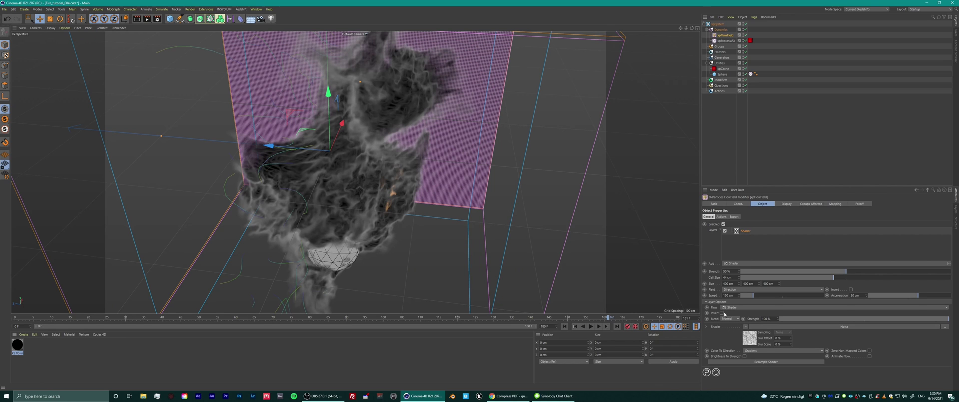
pyautogui.click(738, 291)
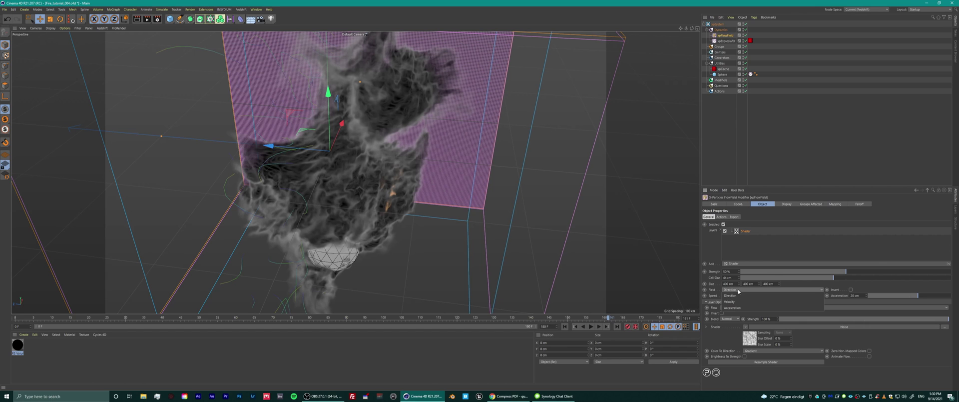
pyautogui.click(730, 301)
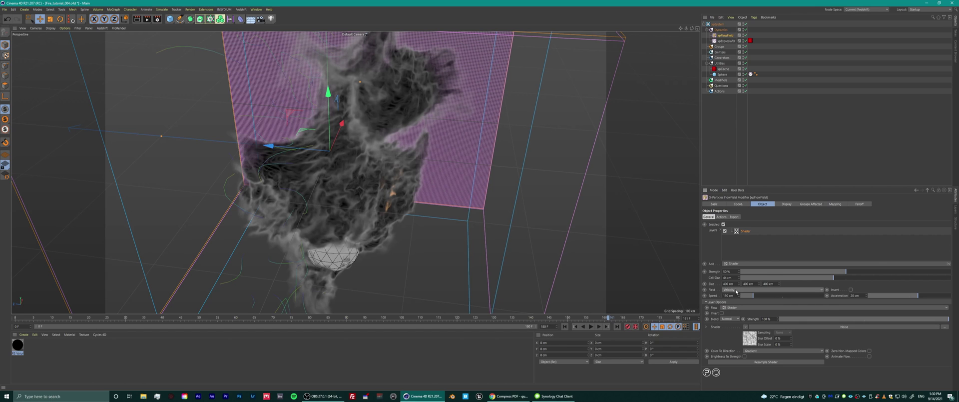
# Step: Rebuild the xpCache with the Velocity flow field, overwriting the existing cache files
pyautogui.click(723, 68)
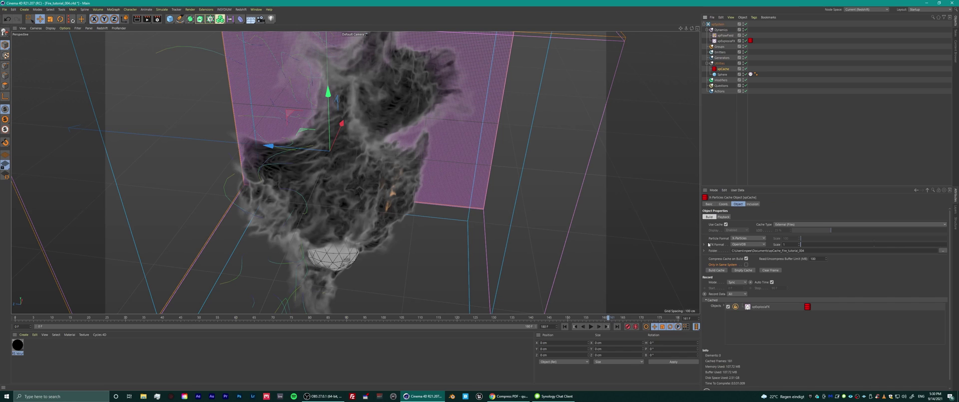
pyautogui.click(716, 272)
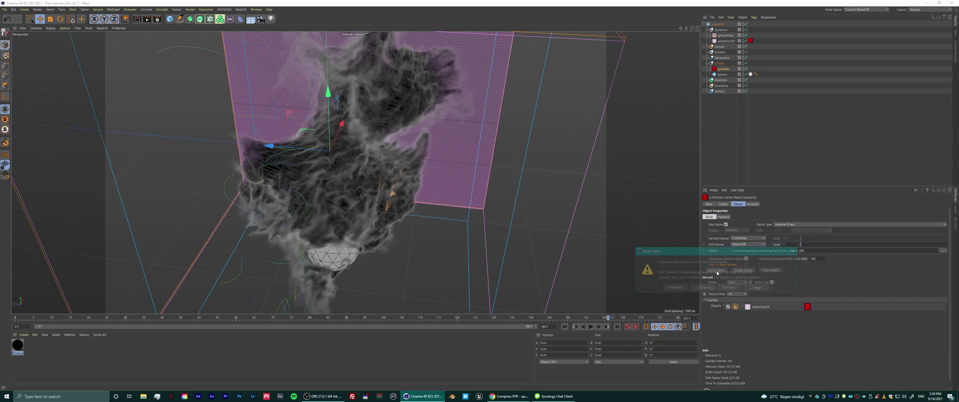
pyautogui.click(673, 288)
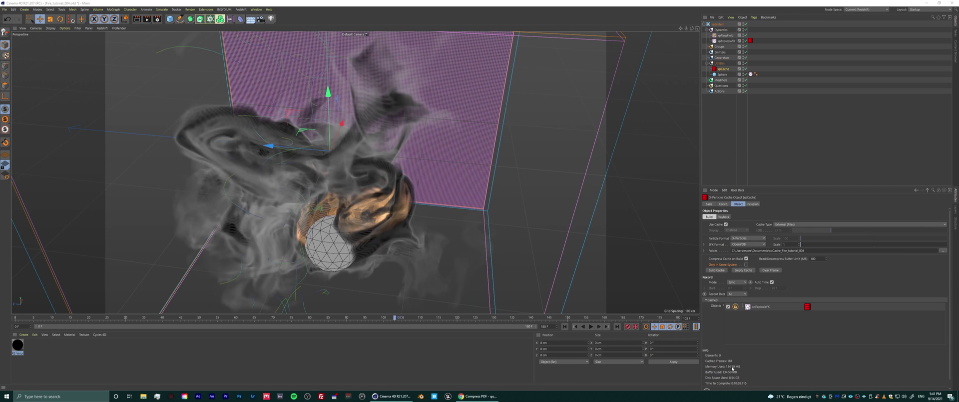
# Step: Play the rebuilt cache from the first frame to around frame 70 and examine the smoke and fire swirls from several angles
pyautogui.click(564, 326)
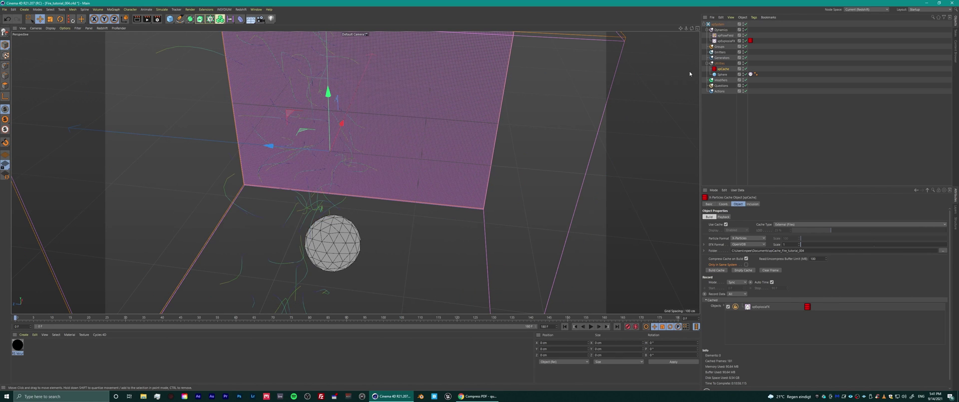
pyautogui.keyDown('alt'); pyautogui.moveTo(356, 173); pyautogui.dragTo(464, 153); pyautogui.keyUp('alt')
pyautogui.keyDown('alt'); pyautogui.moveTo(356, 172); pyautogui.dragTo(358, 173, button='middle'); pyautogui.keyUp('alt')
pyautogui.keyDown('alt'); pyautogui.moveTo(356, 172); pyautogui.dragTo(390, 174); pyautogui.keyUp('alt')
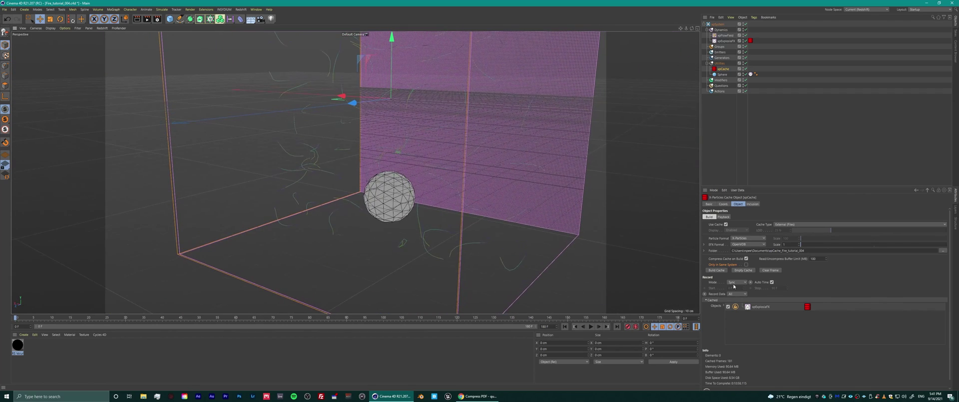
pyautogui.click(590, 326)
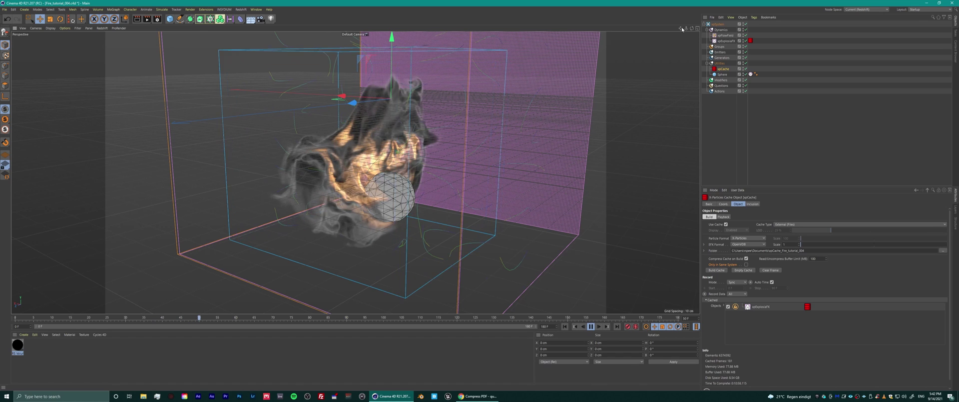
pyautogui.keyDown('alt'); pyautogui.moveTo(355, 172); pyautogui.dragTo(390, 192); pyautogui.keyUp('alt')
pyautogui.scroll(2, 355, 172)
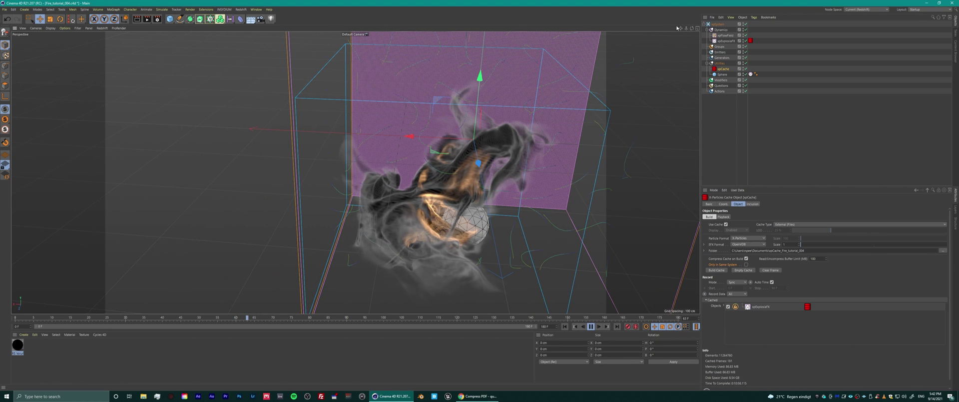
pyautogui.moveTo(356, 172)
pyautogui.keyDown('alt'); pyautogui.mouseDown(button='middle')
pyautogui.moveTo(324, 163)
pyautogui.moveTo(346, 164)
pyautogui.mouseUp(button='middle'); pyautogui.keyUp('alt')
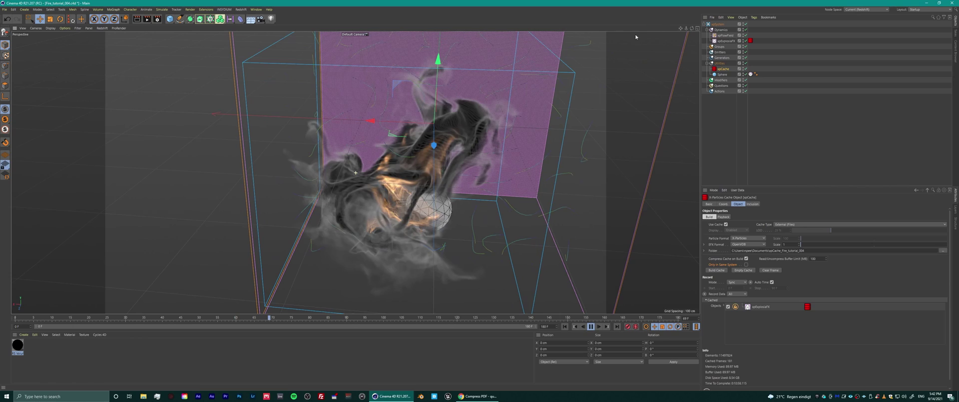
pyautogui.press('F8')
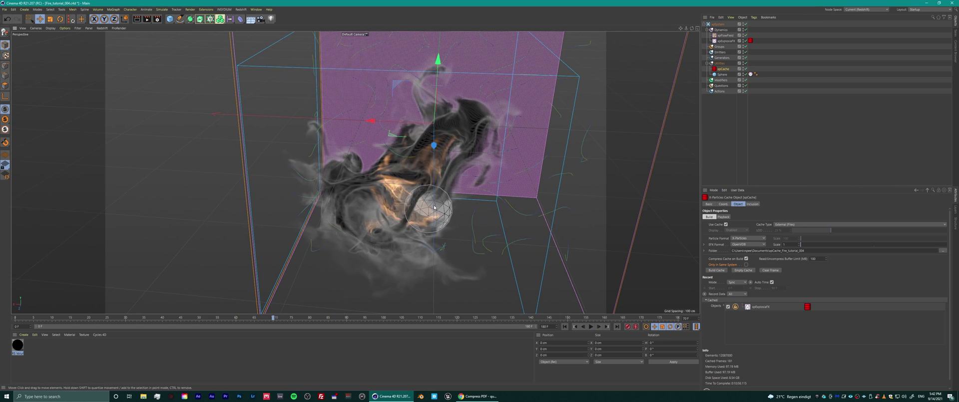
pyautogui.keyDown('alt'); pyautogui.moveTo(434, 207); pyautogui.dragTo(453, 178); pyautogui.keyUp('alt')
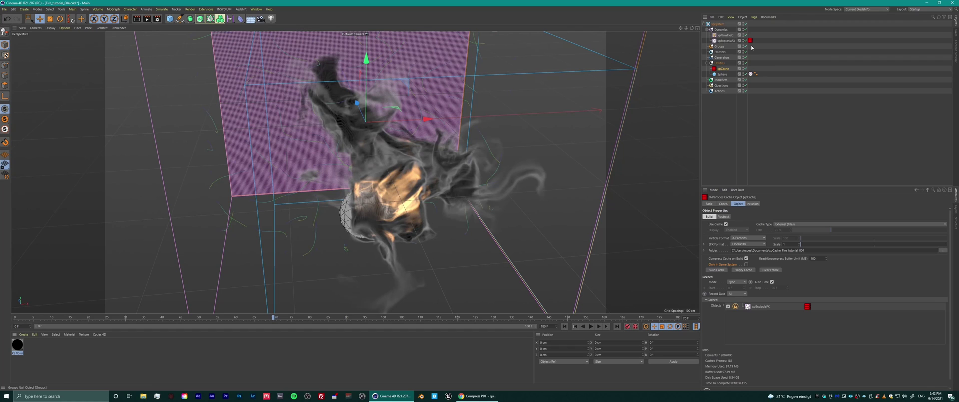
# Step: Inspect the xpExplosiaFX display settings and zoom in on the Redshift RenderView image
pyautogui.click(726, 41)
pyautogui.click(860, 204)
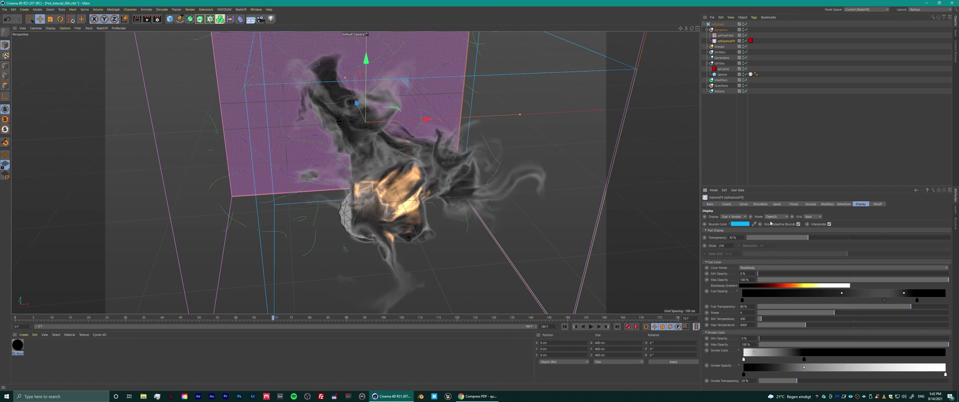
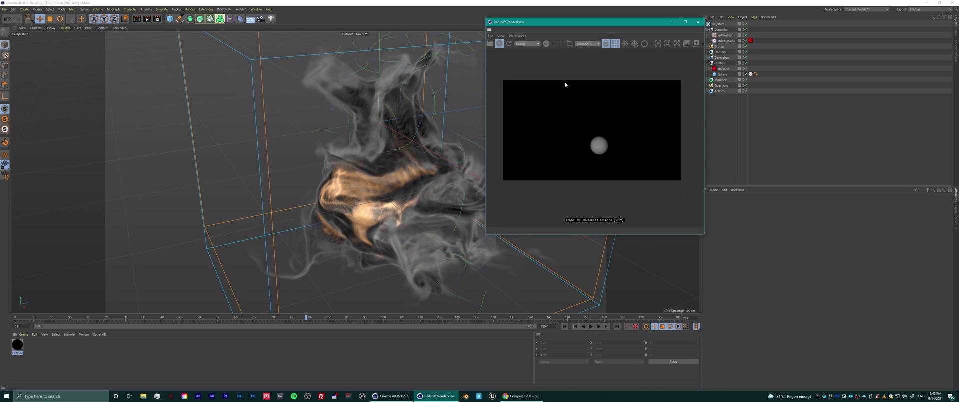
pyautogui.scroll(-2, 584, 125)
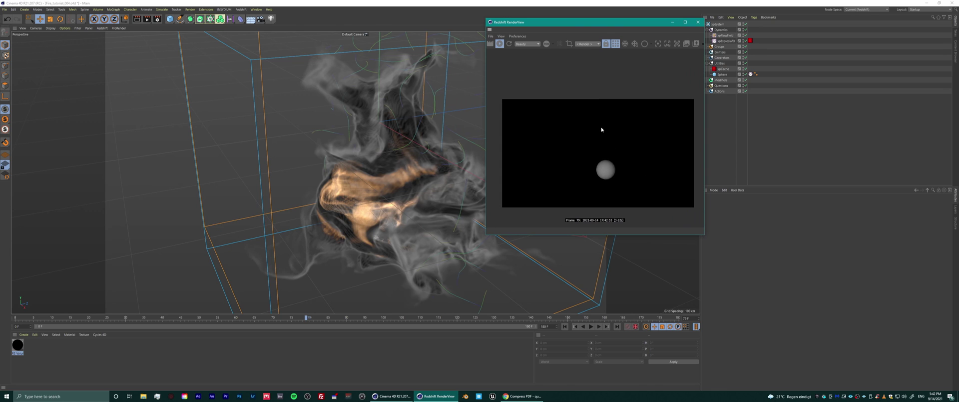
# Step: Add a Redshift dome light and set its volume contribution scale to 1
pyautogui.click(241, 9)
pyautogui.moveTo(255, 25)
pyautogui.moveTo(257, 48)
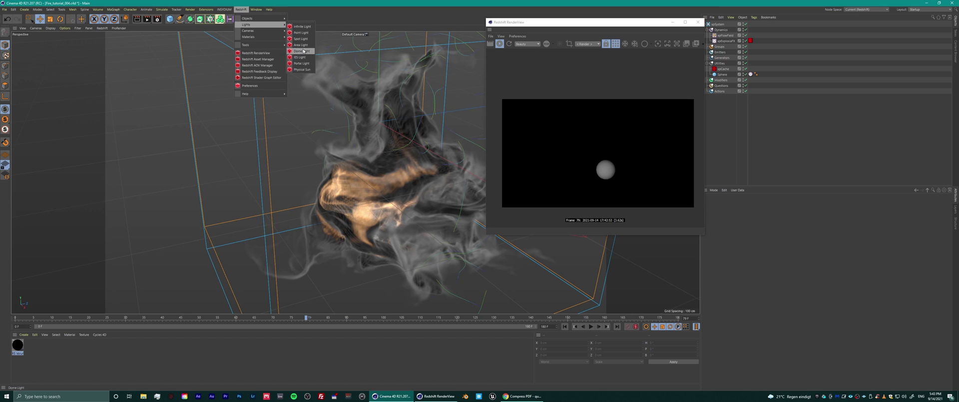
pyautogui.click(298, 52)
pyautogui.click(784, 204)
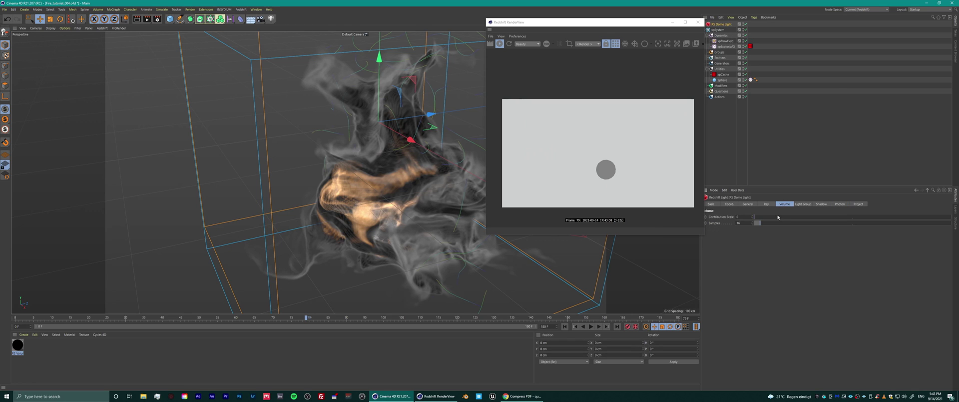
pyautogui.click(778, 217)
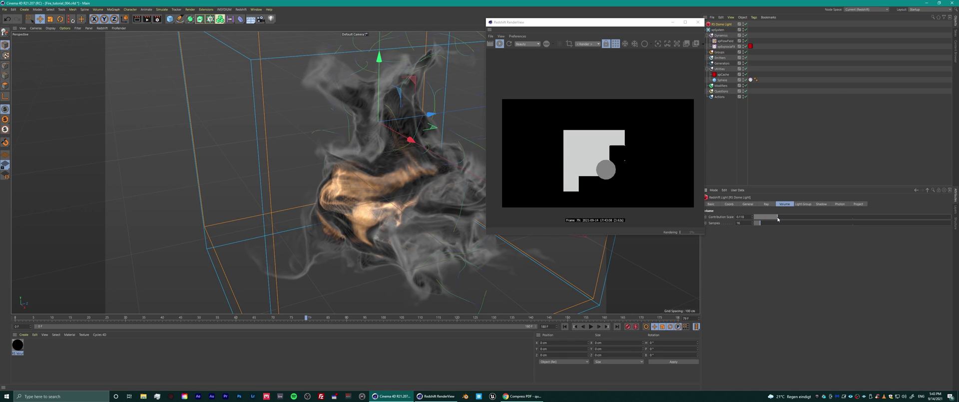
pyautogui.moveTo(798, 218); pyautogui.dragTo(957, 239)
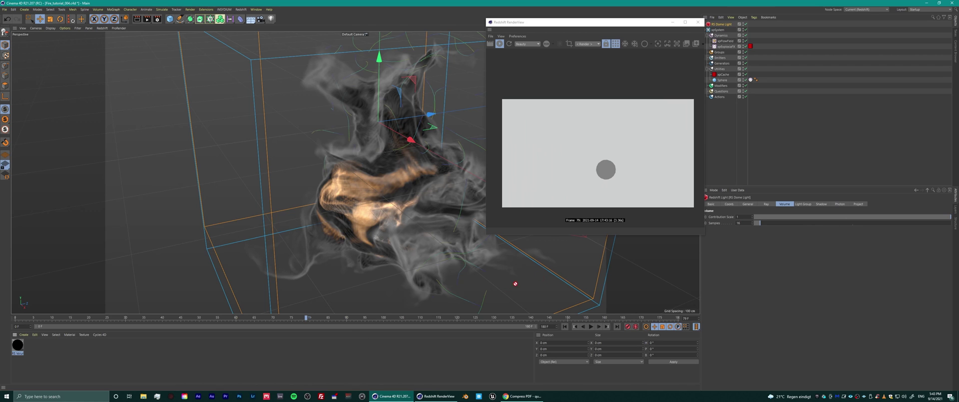
# Step: Add a Redshift Volume object and assign the existing volume material to it
pyautogui.click(240, 9)
pyautogui.moveTo(248, 25)
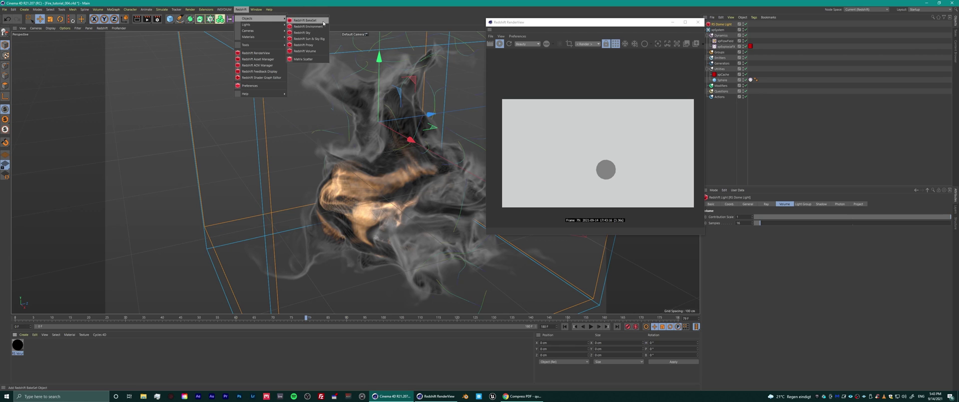
pyautogui.click(311, 54)
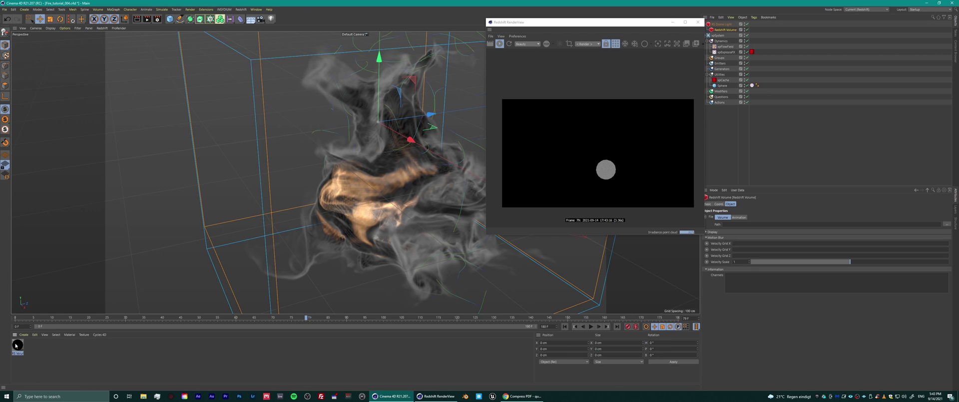
pyautogui.moveTo(772, 1); pyautogui.dragTo(723, 23)
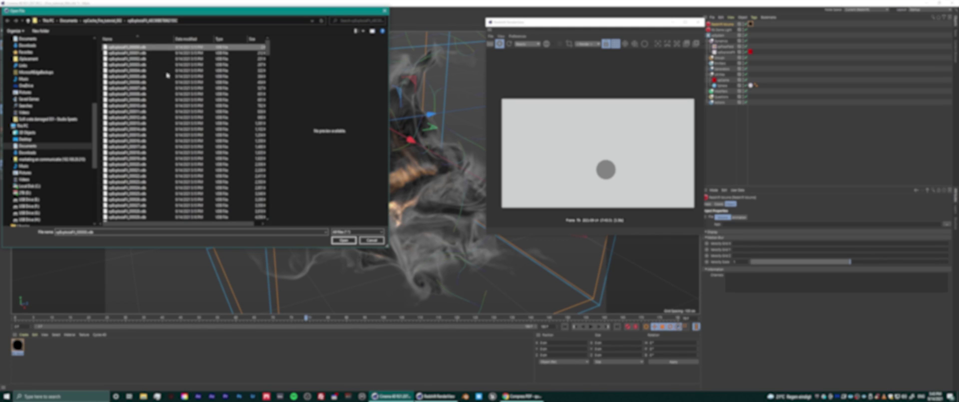
# Step: Load the first cached xpExplosiaFX VDB file into the Redshift Volume without a project copy, and set Simple animation with detected frames
pyautogui.click(114, 22)
pyautogui.doubleClick(135, 47)
pyautogui.click(138, 47)
pyautogui.click(344, 239)
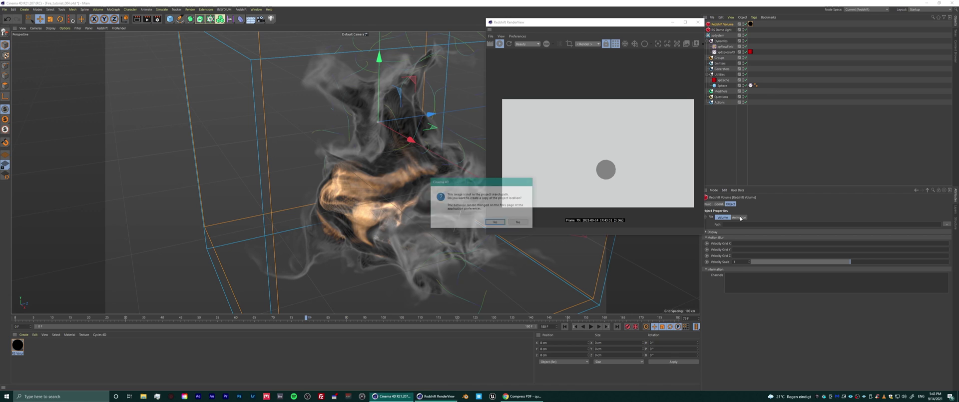
pyautogui.click(518, 221)
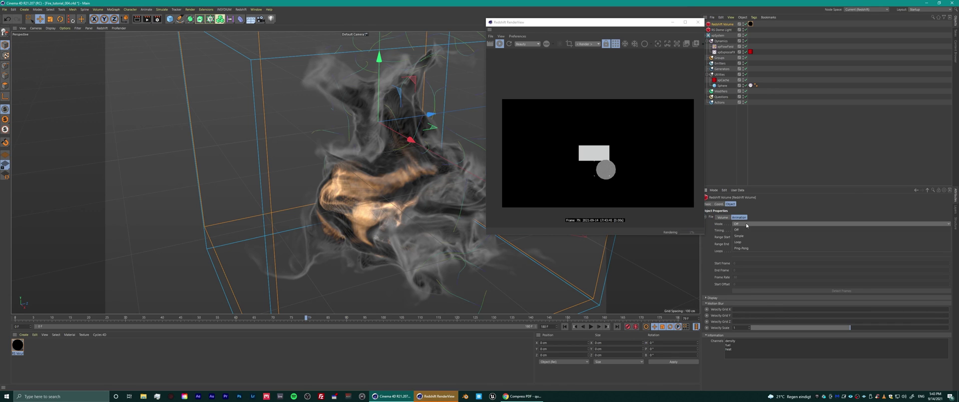
pyautogui.click(816, 292)
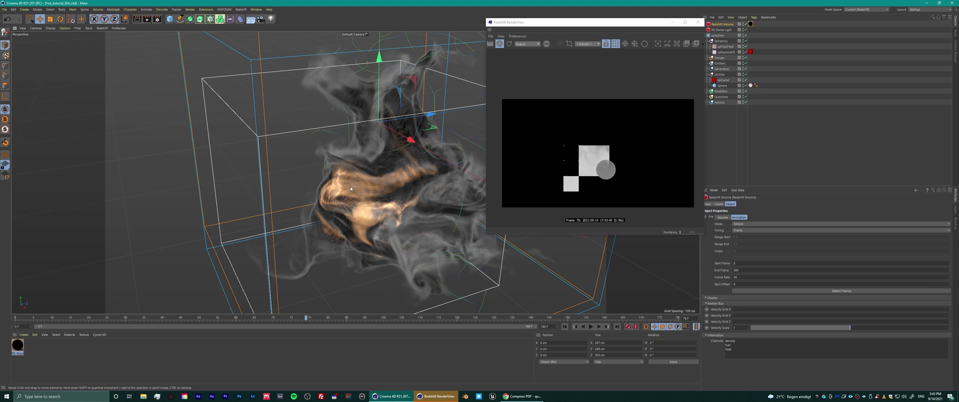
# Step: Open the Redshift volume material for editing and enter a parameter value of 1
pyautogui.doubleClick(17, 345)
pyautogui.moveTo(252, 78); pyautogui.dragTo(214, 78)
pyautogui.write('1')
pyautogui.press('Return')
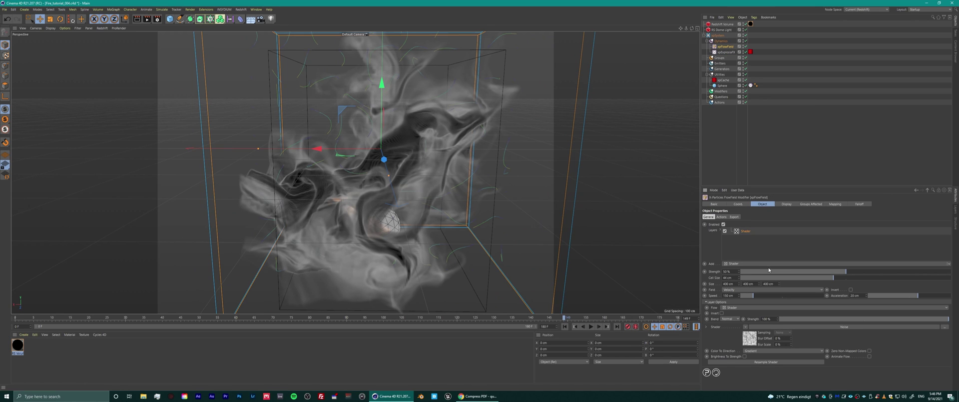
# Step: Replace the Shader layer in the xpFlowField with an Along Spline layer
pyautogui.click(948, 264)
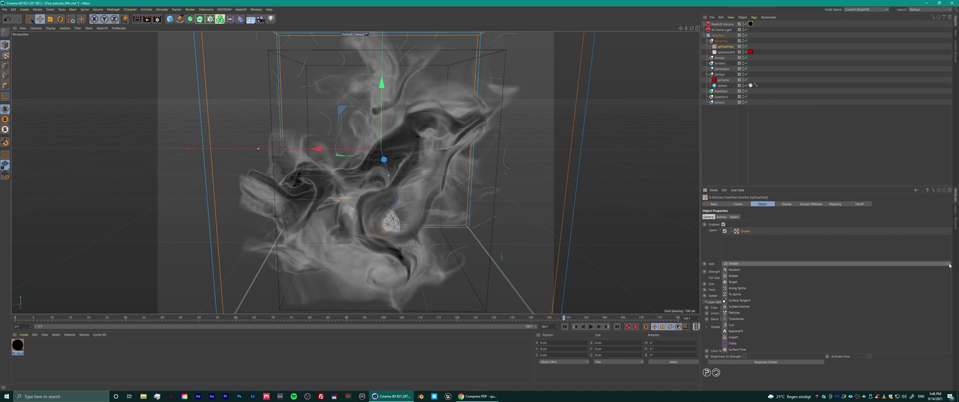
pyautogui.click(776, 288)
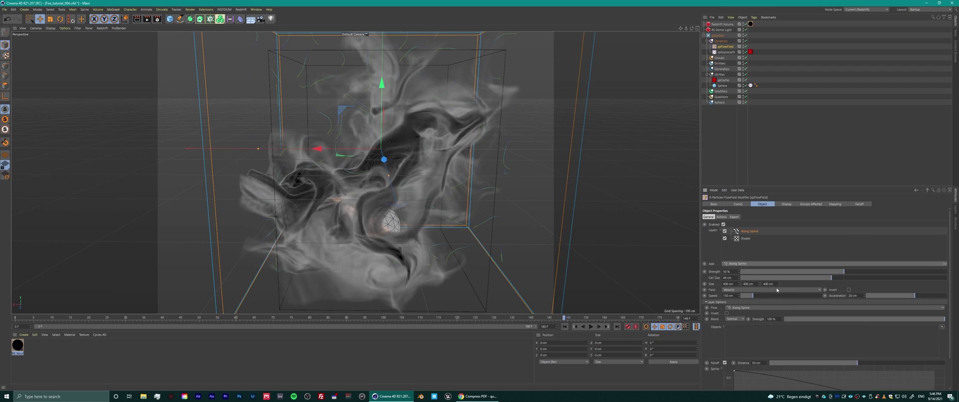
pyautogui.click(744, 238)
pyautogui.press('Delete')
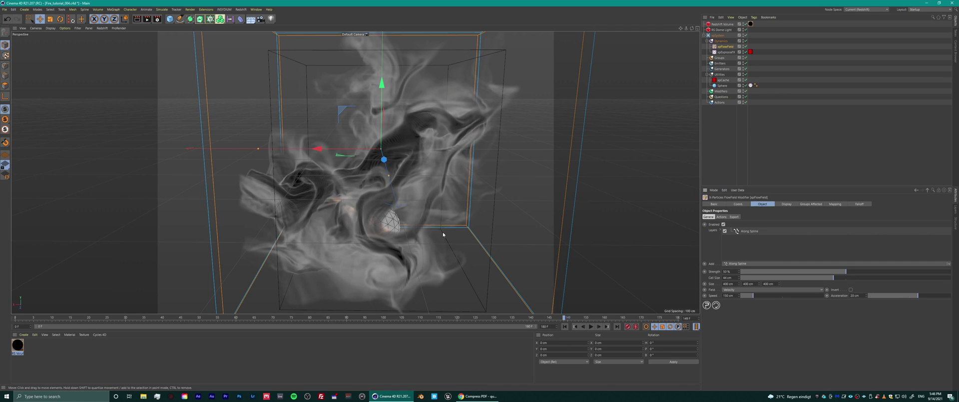
# Step: At the first frame, add a Helix spline under the xpFlowField, set its plane to XZ and lower it to about Y -71 cm
pyautogui.hotkey('shift', 'f')
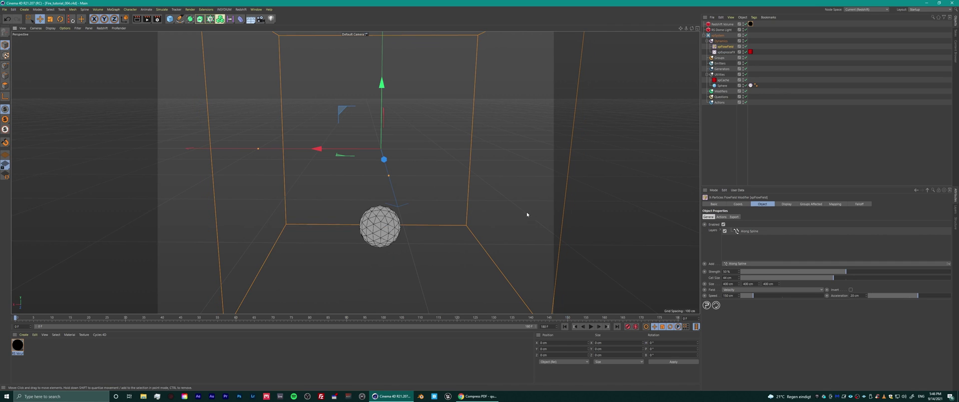
pyautogui.keyDown('alt'); pyautogui.moveTo(361, 221); pyautogui.dragTo(413, 235); pyautogui.keyUp('alt')
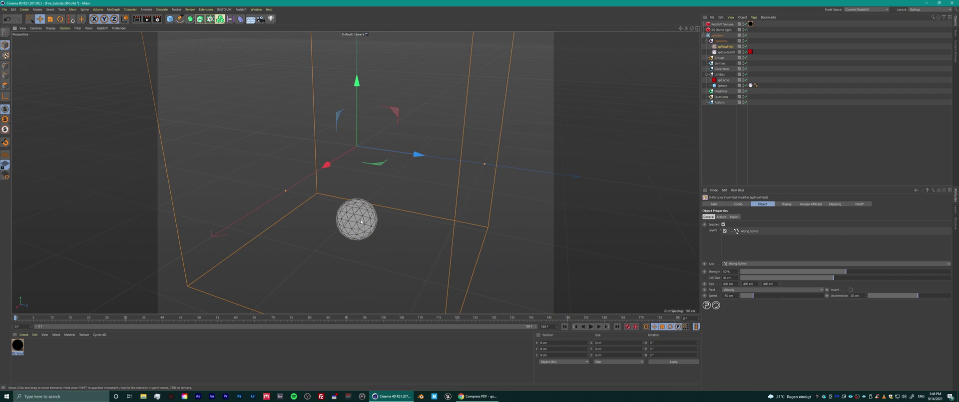
pyautogui.click(183, 19)
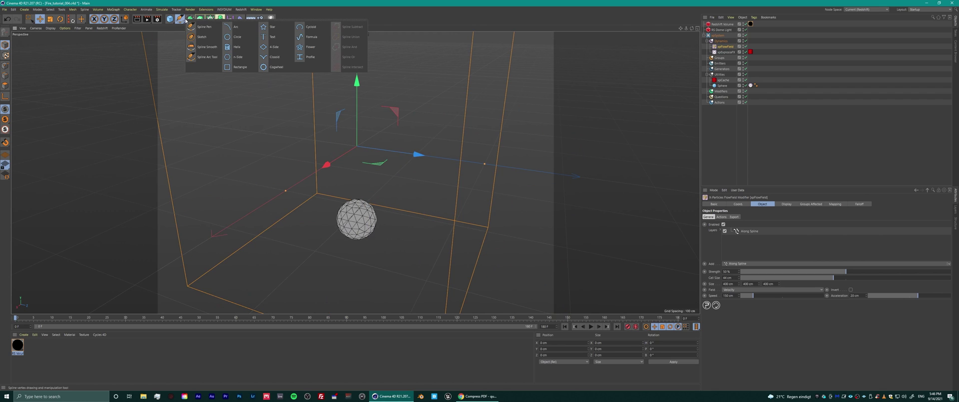
pyautogui.keyDown('shift'); pyautogui.click(235, 46); pyautogui.keyUp('shift')
pyautogui.scroll(-1, 762, 267)
pyautogui.click(760, 265)
pyautogui.click(760, 278)
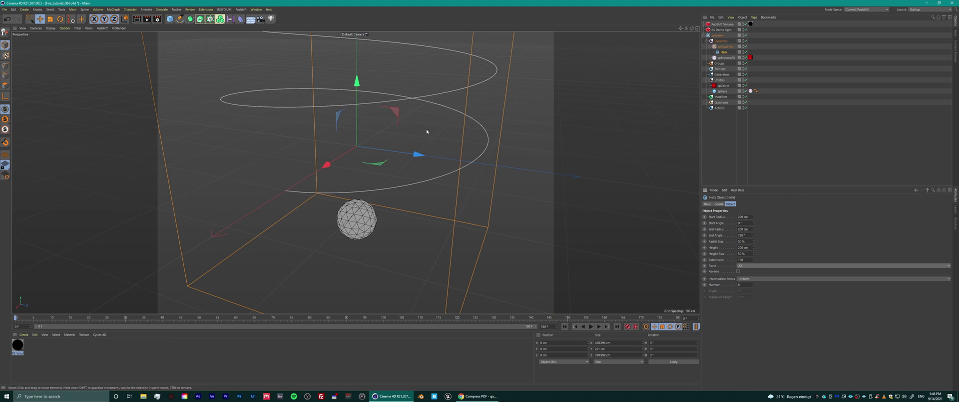
pyautogui.moveTo(355, 81); pyautogui.dragTo(365, 128)
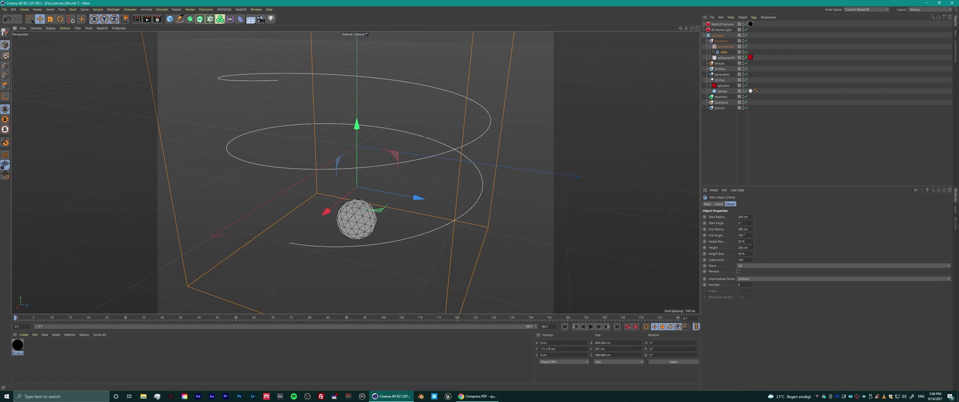
# Step: Set the helix's start radius to 0 cm and end radius to 94 cm, and raise it to about Y -49 cm
pyautogui.moveTo(754, 217); pyautogui.dragTo(754, 245)
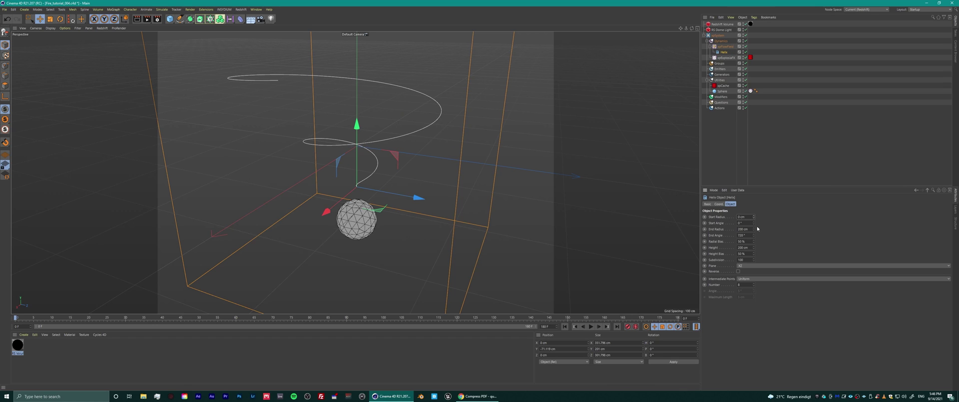
pyautogui.moveTo(755, 230)
pyautogui.mouseDown()
pyautogui.moveTo(754, 247)
pyautogui.moveTo(755, 223)
pyautogui.mouseUp()
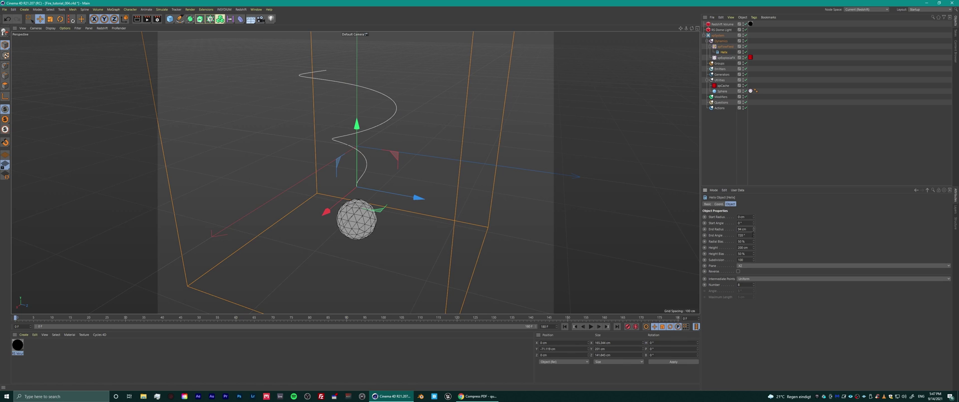
pyautogui.keyDown('alt'); pyautogui.moveTo(358, 218); pyautogui.dragTo(364, 257, button='middle'); pyautogui.keyUp('alt')
pyautogui.moveTo(368, 171); pyautogui.dragTo(369, 158)
pyautogui.keyDown('alt'); pyautogui.moveTo(364, 209); pyautogui.dragTo(379, 193); pyautogui.keyUp('alt')
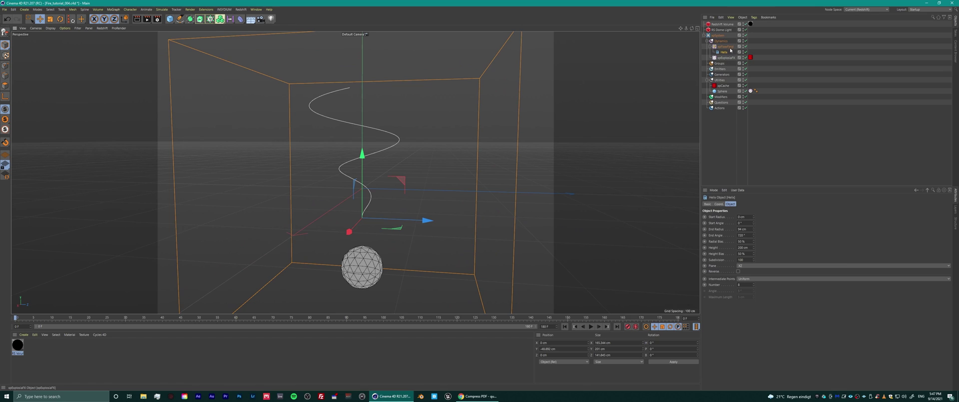
# Step: Display the xpExplosiaFX voxel grid at the back of the container by setting its display grid to Back
pyautogui.click(728, 47)
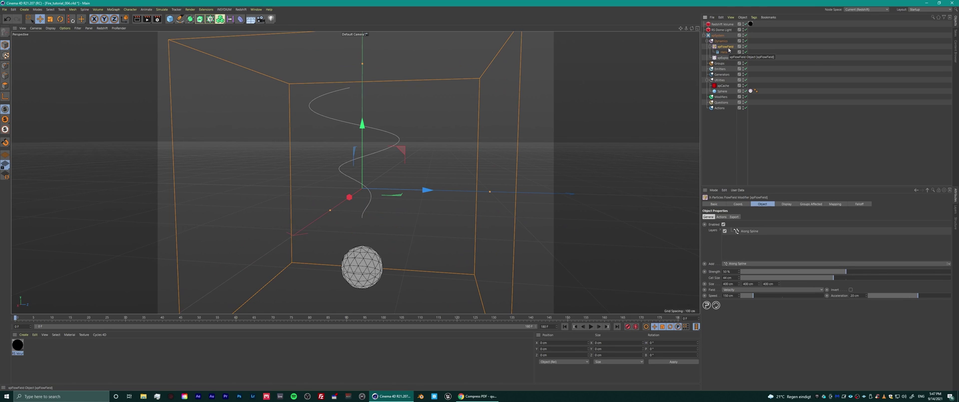
pyautogui.click(785, 204)
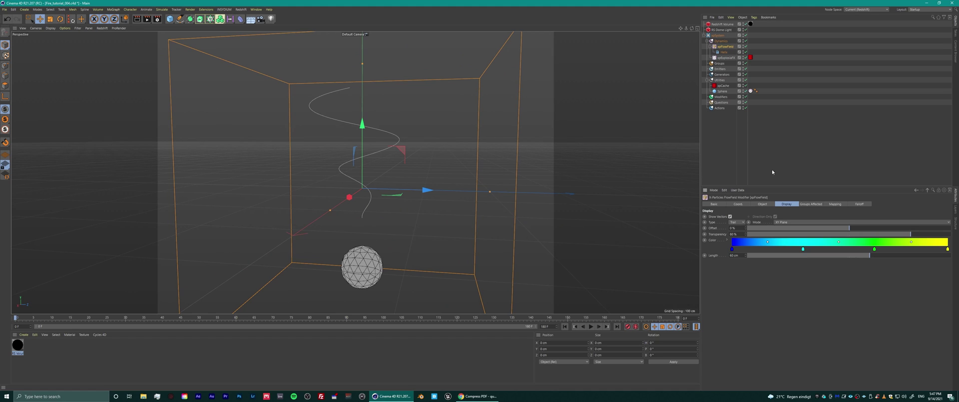
pyautogui.click(727, 58)
pyautogui.click(812, 216)
pyautogui.click(812, 229)
pyautogui.keyDown('alt'); pyautogui.moveTo(351, 218); pyautogui.dragTo(314, 216); pyautogui.keyUp('alt')
pyautogui.keyDown('alt'); pyautogui.moveTo(314, 216); pyautogui.dragTo(355, 198, button='middle'); pyautogui.keyUp('alt')
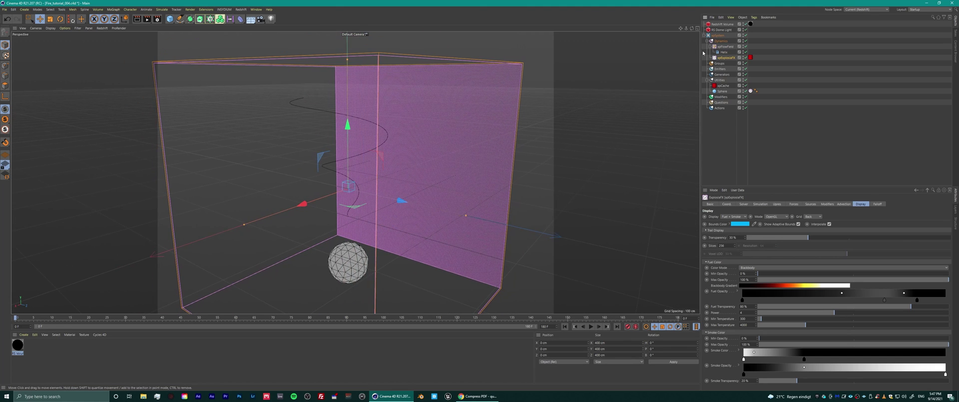
# Step: Reduce the xpFlowField's cell size to about 19 cm, closer to the simulation's voxel grid
pyautogui.click(725, 47)
pyautogui.click(723, 52)
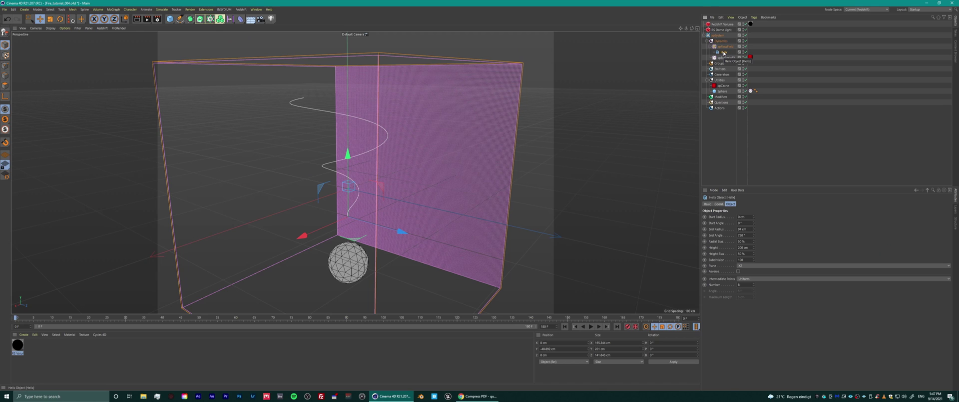
pyautogui.click(725, 46)
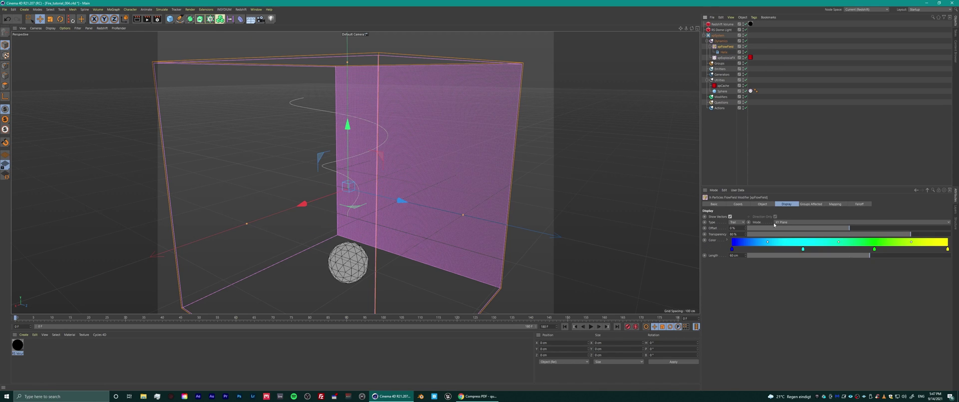
pyautogui.click(762, 204)
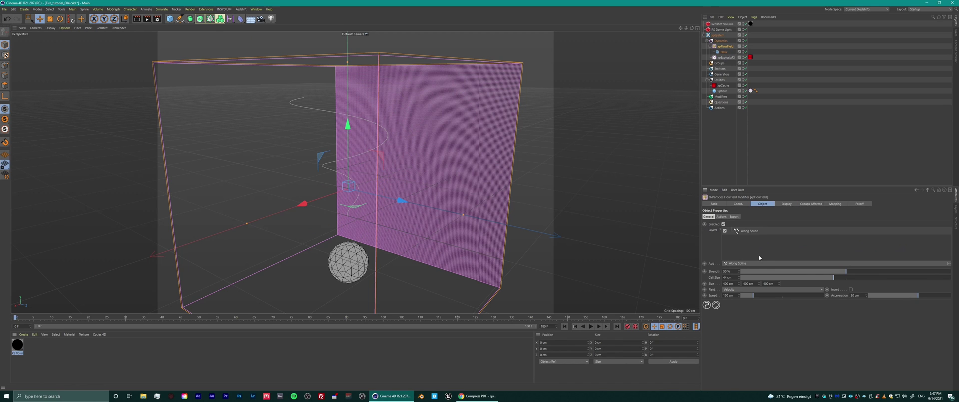
pyautogui.moveTo(762, 277); pyautogui.dragTo(777, 279)
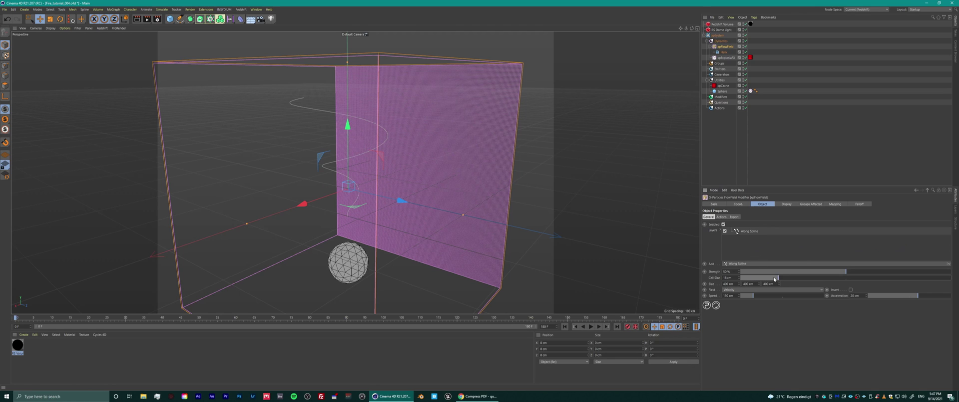
# Step: Convert the parametric helix under the xpFlowField into an editable spline
pyautogui.click(724, 52)
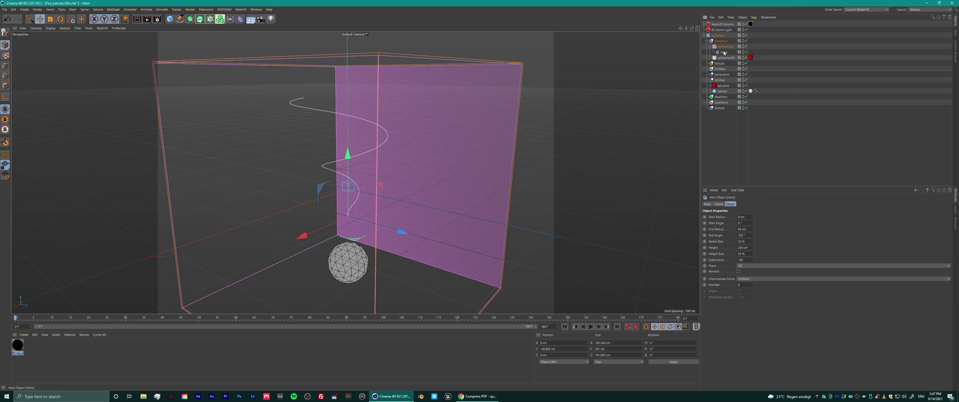
pyautogui.press('c')
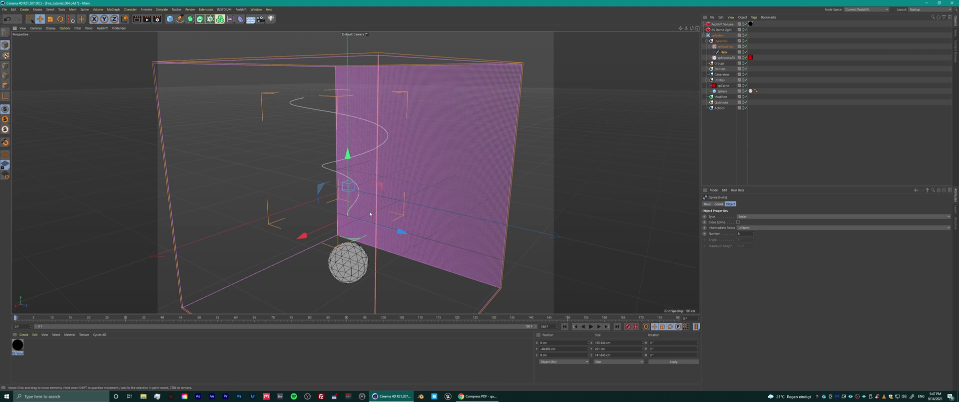
pyautogui.keyDown('alt'); pyautogui.moveTo(370, 213); pyautogui.dragTo(561, 136); pyautogui.keyUp('alt')
# Step: Delete the editable helix from under the xpFlowField and undo the deletion
pyautogui.press('Delete')
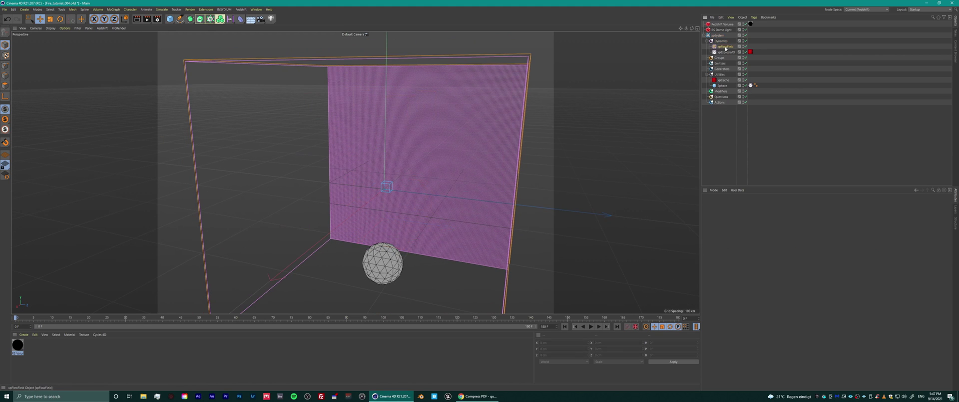
pyautogui.click(725, 47)
pyautogui.hotkey('ctrl', 'z')
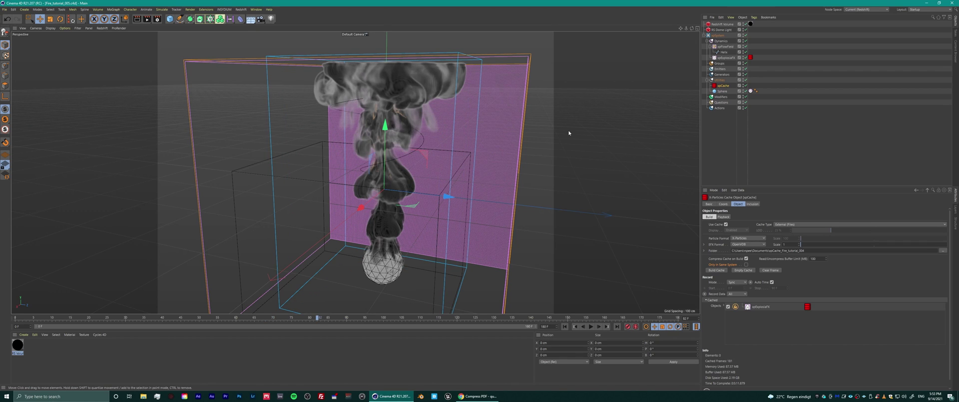
# Step: Turn off UpRes for the xpExplosiaFX simulation
pyautogui.scroll(4, 376, 211)
pyautogui.moveTo(394, 208)
pyautogui.keyDown('alt'); pyautogui.mouseDown()
pyautogui.moveTo(422, 208)
pyautogui.moveTo(412, 207)
pyautogui.mouseUp(); pyautogui.keyUp('alt')
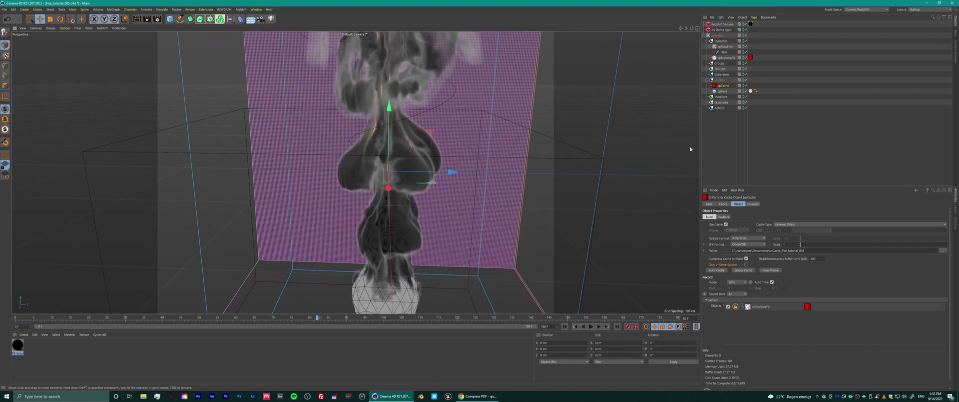
pyautogui.click(720, 57)
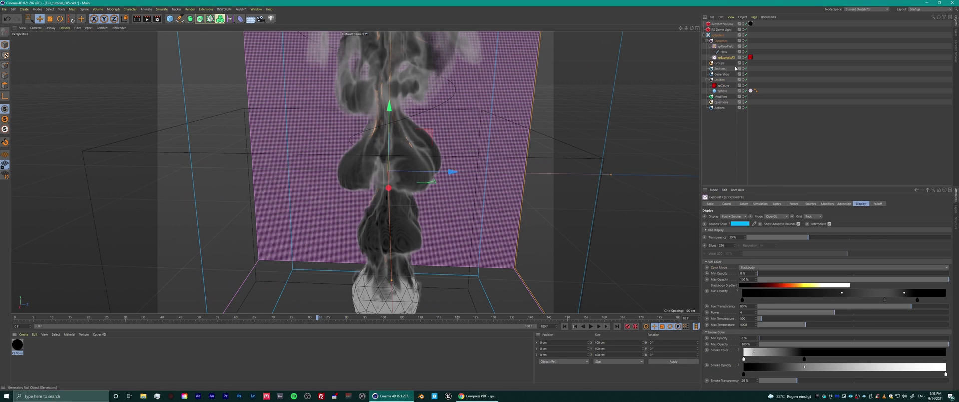
pyautogui.click(777, 204)
pyautogui.click(738, 216)
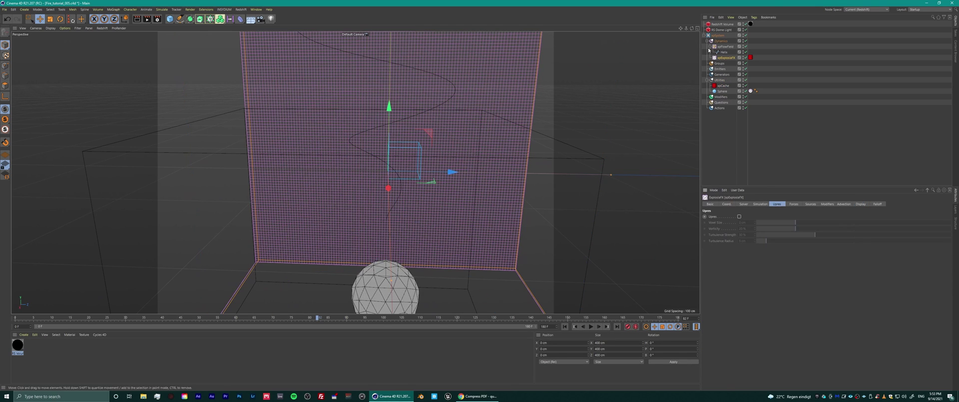
# Step: Link the helix spline as an object of the xpFlowField's Along Spline layer
pyautogui.click(722, 46)
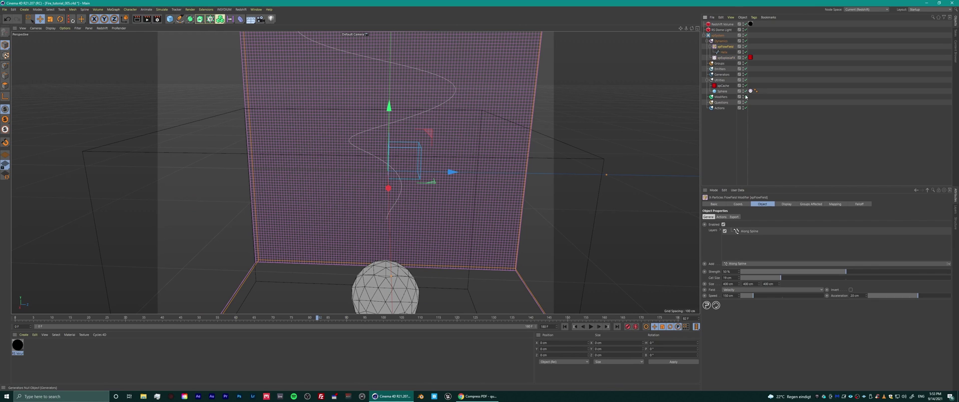
pyautogui.click(750, 232)
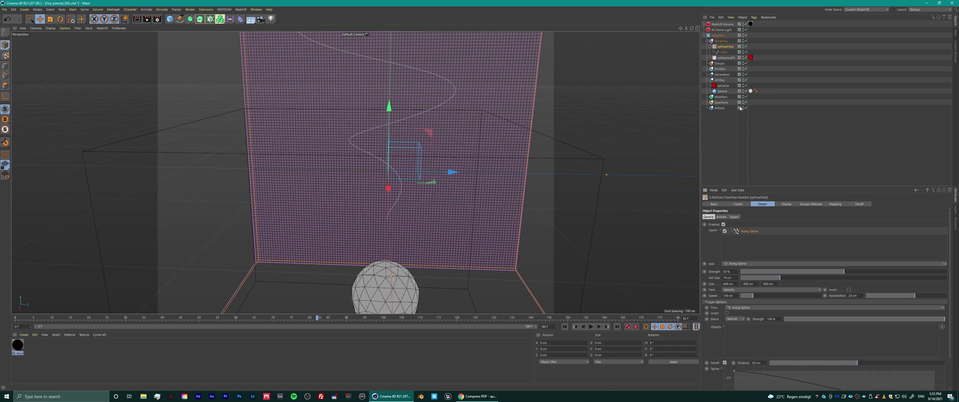
pyautogui.moveTo(748, 345); pyautogui.dragTo(748, 344)
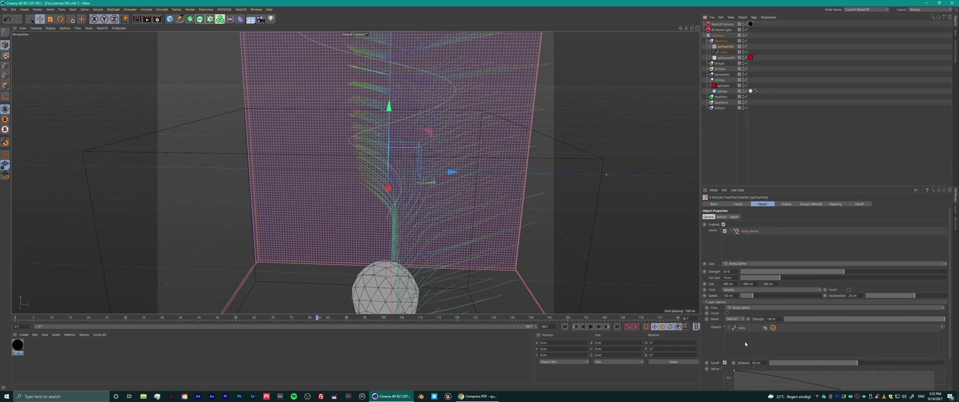
pyautogui.keyDown('alt'); pyautogui.moveTo(425, 225); pyautogui.dragTo(596, 213); pyautogui.keyUp('alt')
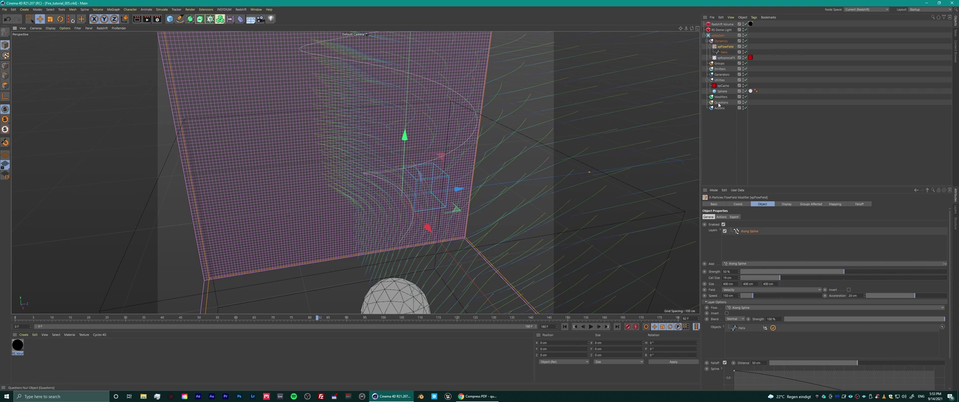
# Step: Rebuild the xpCache, overwriting the existing cache, and save the project
pyautogui.click(723, 86)
pyautogui.click(716, 269)
pyautogui.click(677, 286)
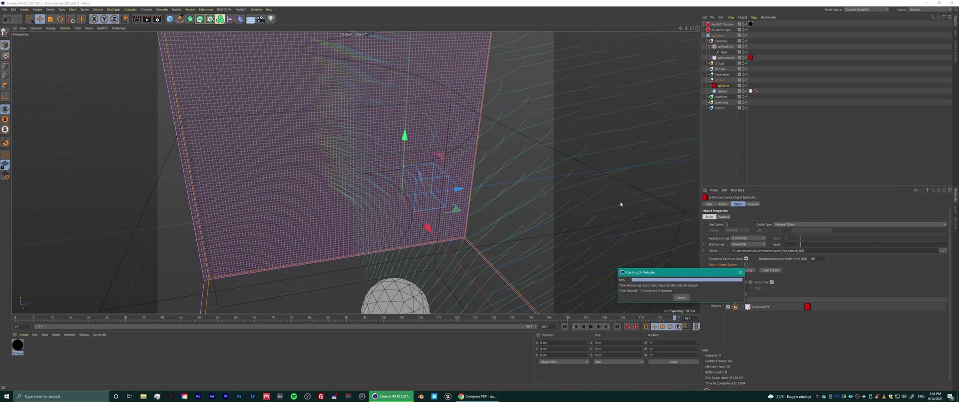
pyautogui.hotkey('ctrl', 's')
# Step: Scrub and play the cached simulation, examining from several angles how the fire and smoke follow the helix
pyautogui.moveTo(159, 319); pyautogui.dragTo(196, 319)
pyautogui.keyDown('alt'); pyautogui.moveTo(416, 199); pyautogui.dragTo(400, 208, button='right'); pyautogui.keyUp('alt')
pyautogui.keyDown('alt'); pyautogui.moveTo(400, 207); pyautogui.dragTo(366, 203); pyautogui.keyUp('alt')
pyautogui.moveTo(196, 318); pyautogui.dragTo(394, 297)
pyautogui.scroll(-3, 344, 188)
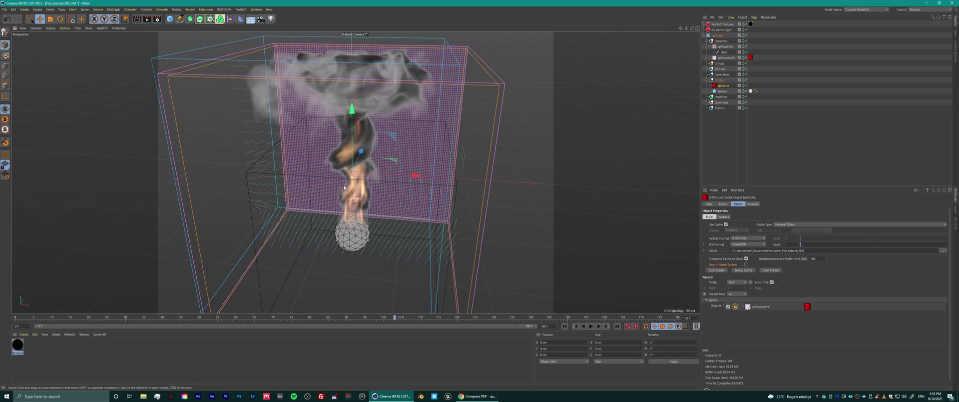
pyautogui.keyDown('alt'); pyautogui.moveTo(344, 188); pyautogui.dragTo(373, 219); pyautogui.keyUp('alt')
pyautogui.press('F8')
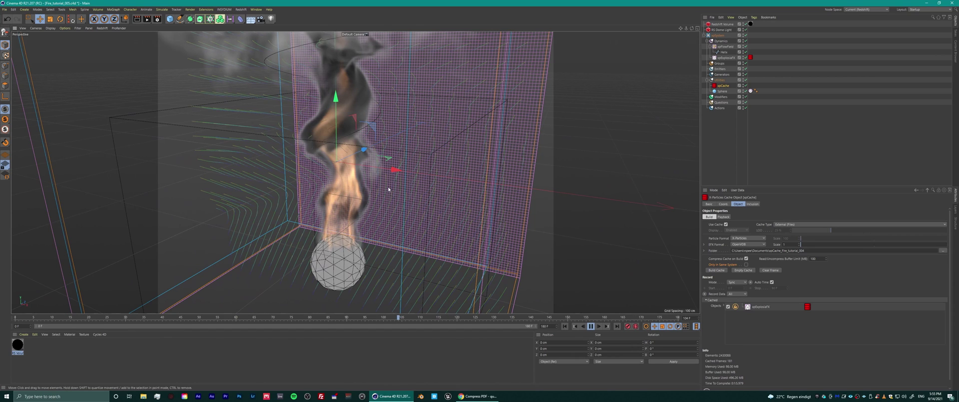
pyautogui.keyDown('alt'); pyautogui.moveTo(345, 204); pyautogui.dragTo(372, 240, button='middle'); pyautogui.keyUp('alt')
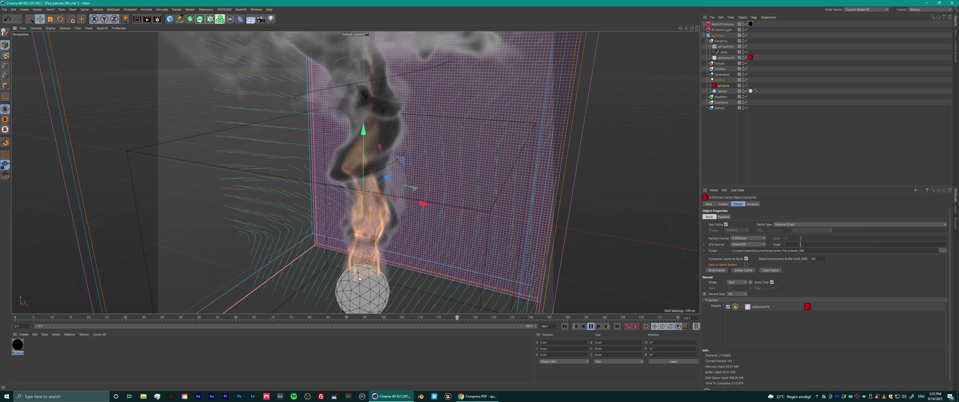
pyautogui.keyDown('alt'); pyautogui.moveTo(369, 283); pyautogui.dragTo(353, 271); pyautogui.keyUp('alt')
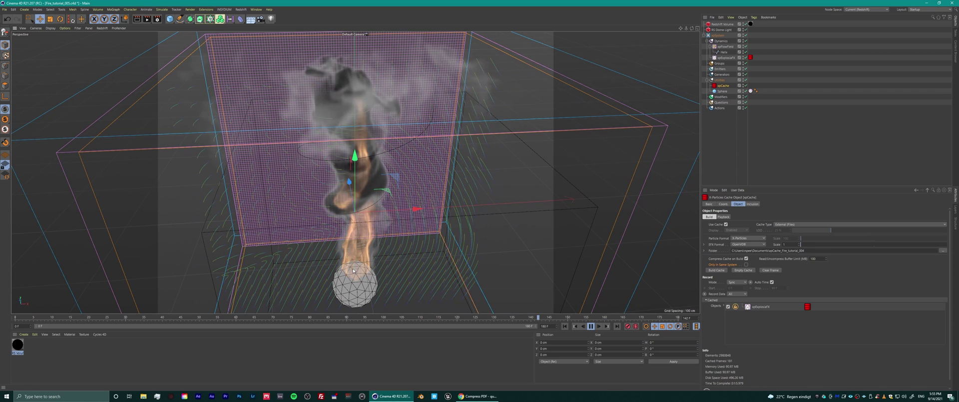
pyautogui.keyDown('alt'); pyautogui.moveTo(362, 274); pyautogui.dragTo(373, 276); pyautogui.keyUp('alt')
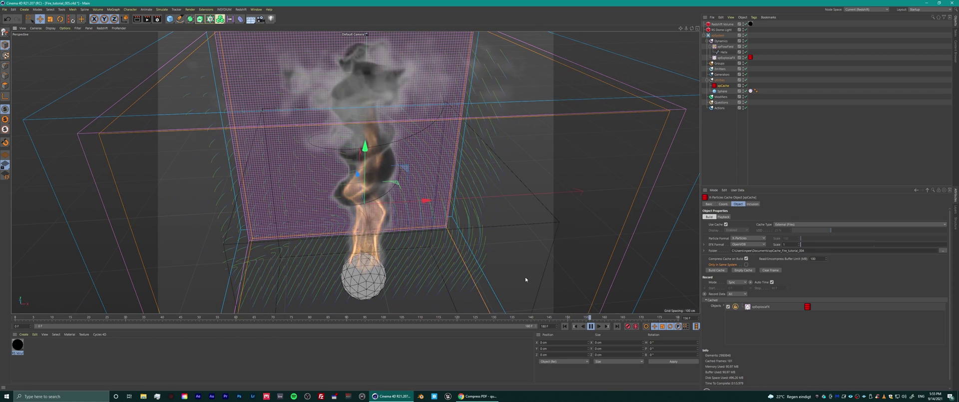
pyautogui.keyDown('alt'); pyautogui.moveTo(417, 278); pyautogui.dragTo(437, 259); pyautogui.keyUp('alt')
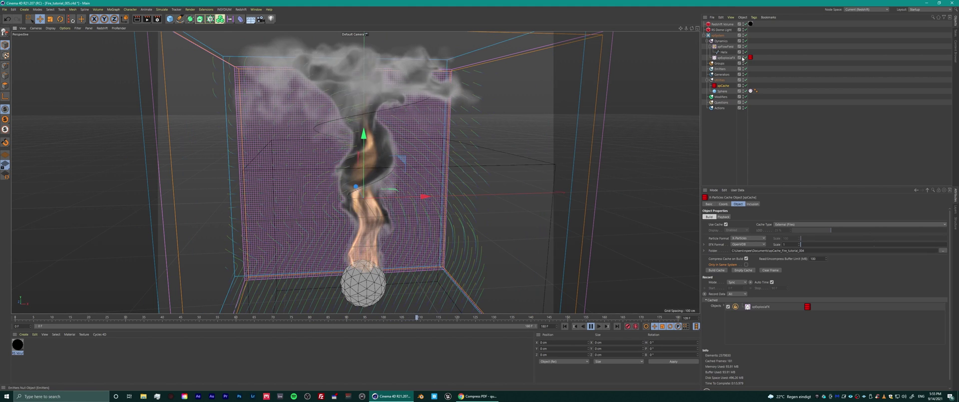
# Step: Try a Turbulence layer above Along Spline in the xpFlowField and remove it again
pyautogui.click(725, 46)
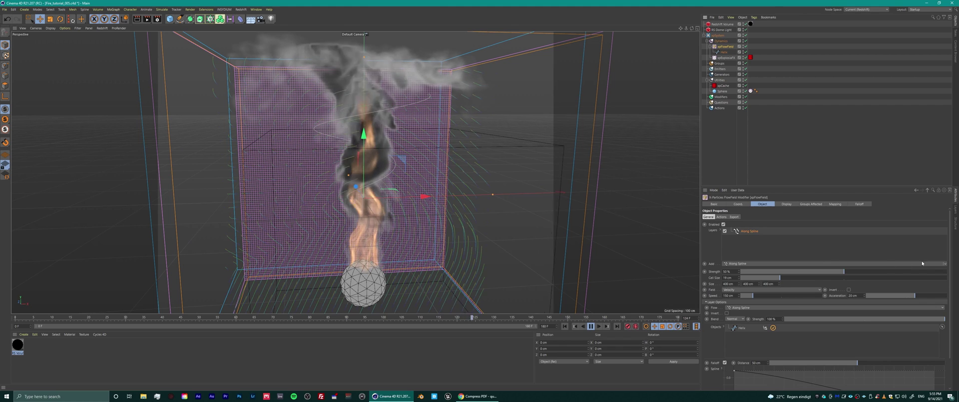
pyautogui.click(945, 265)
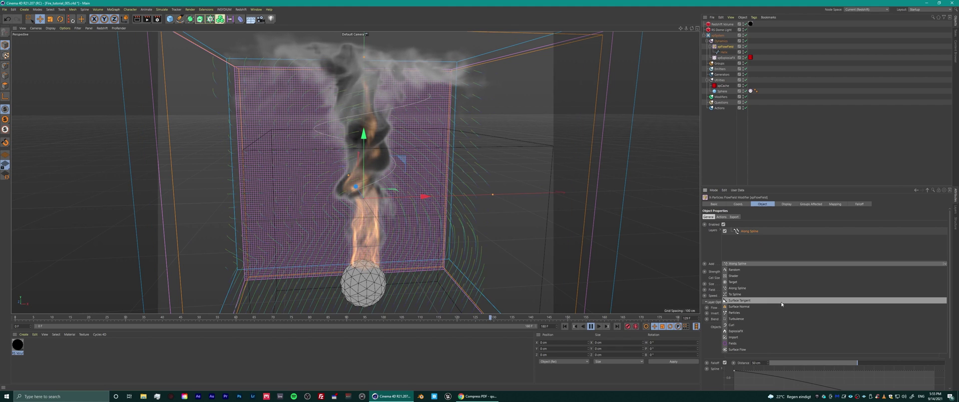
pyautogui.click(755, 319)
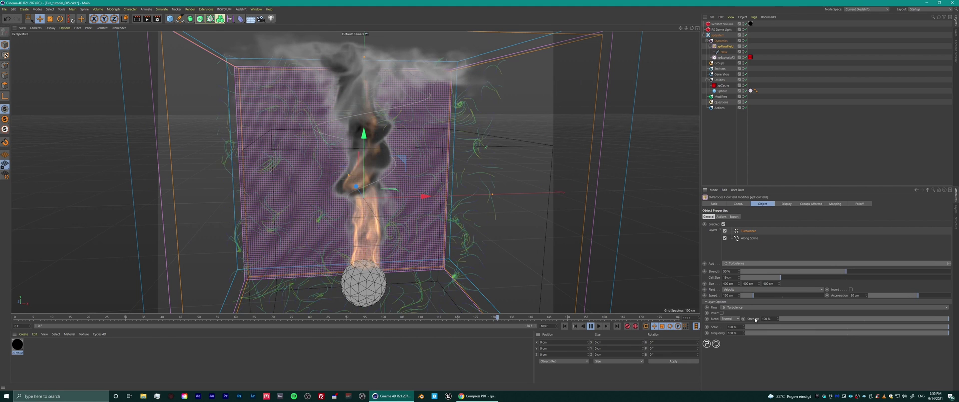
pyautogui.rightClick(755, 319)
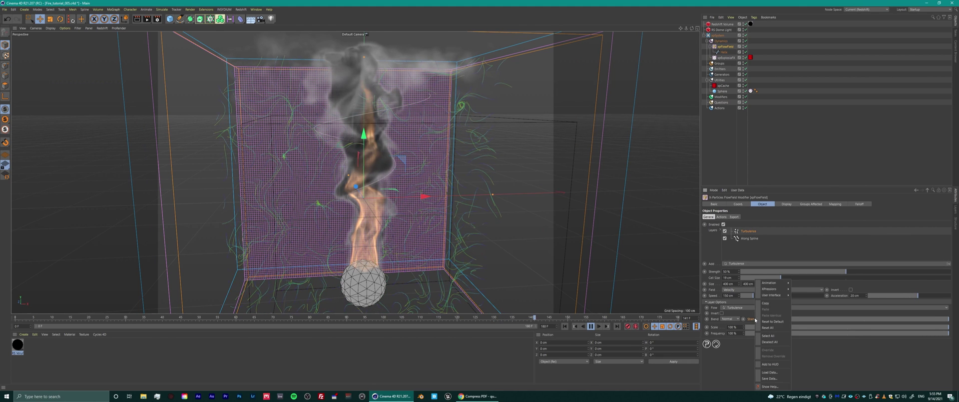
pyautogui.click(740, 246)
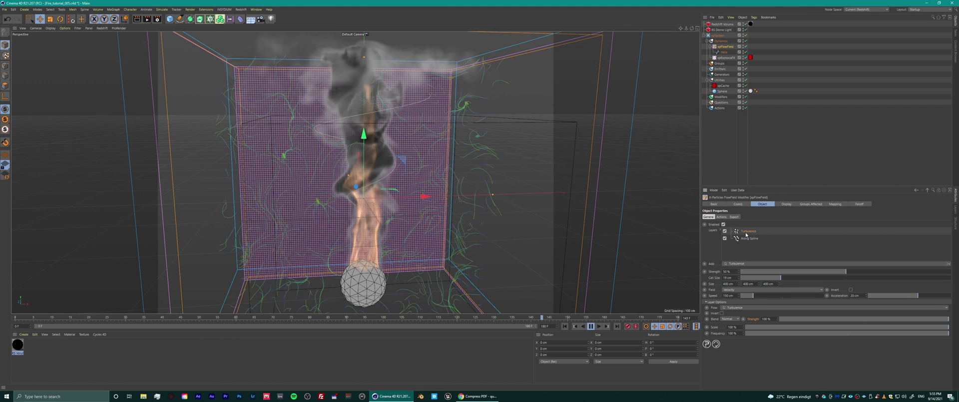
pyautogui.press('Delete')
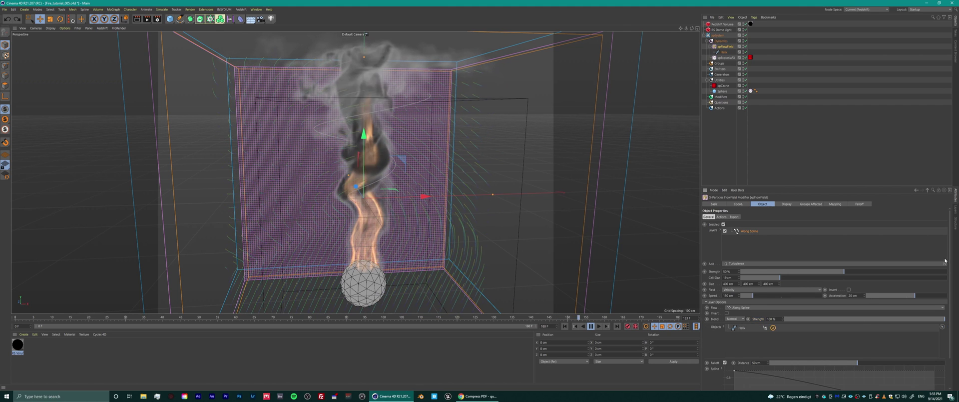
# Step: Add a Random layer to the xpFlowField and set the field's cell size to about 41 cm
pyautogui.click(739, 263)
pyautogui.click(743, 269)
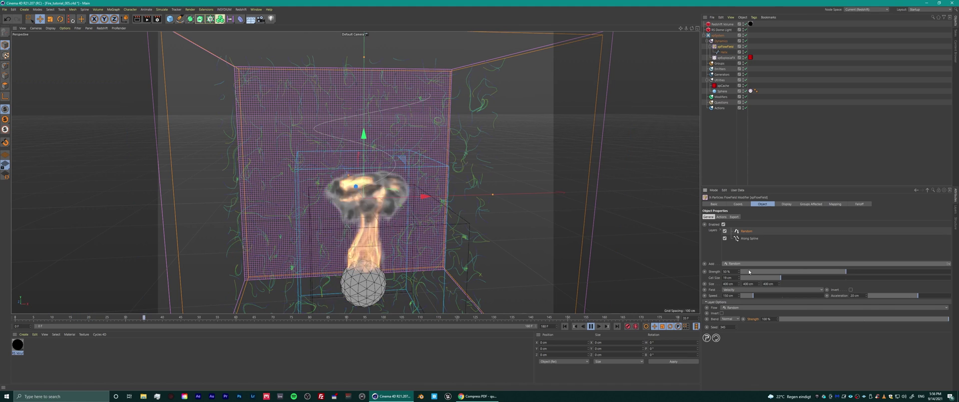
pyautogui.moveTo(769, 274); pyautogui.dragTo(827, 274)
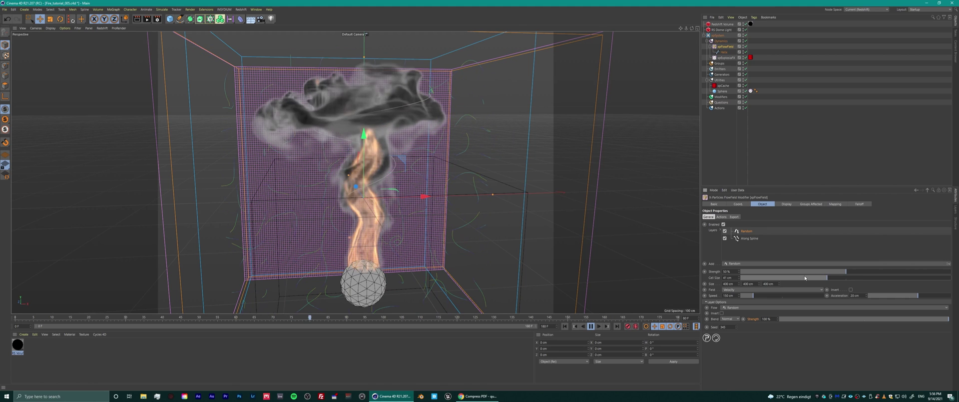
# Step: Rebuild the xpCache, overwriting the existing cache, and review how the Random layer affects the fire and smoke
pyautogui.click(722, 85)
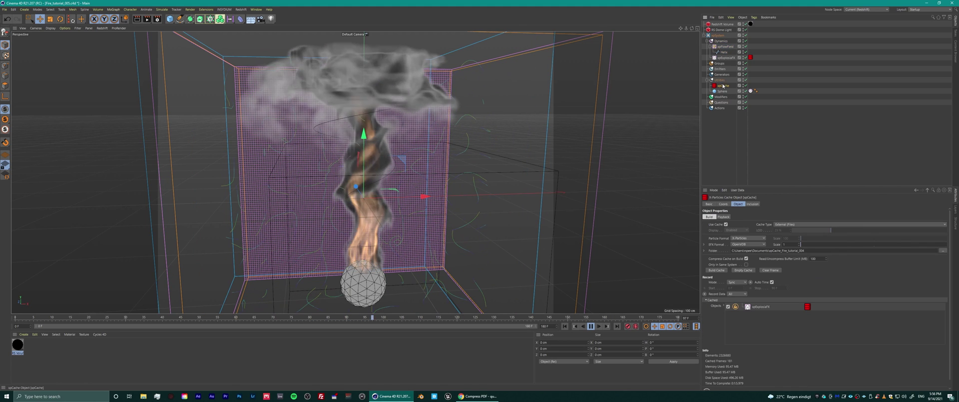
pyautogui.click(722, 270)
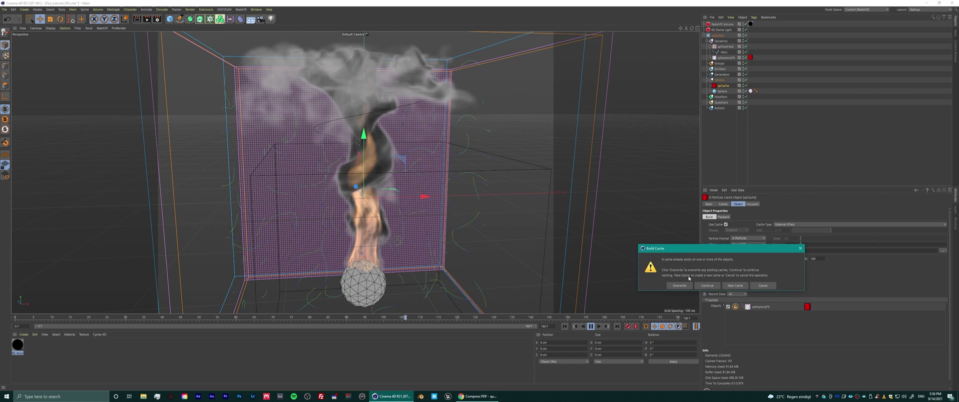
pyautogui.click(679, 286)
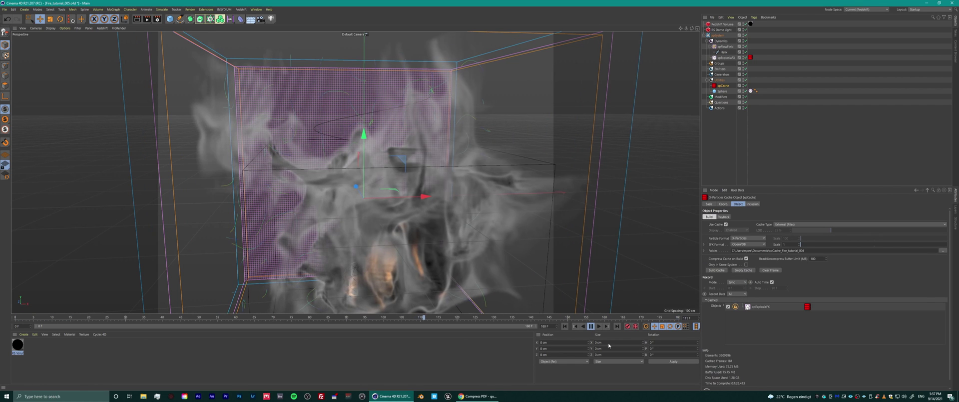
pyautogui.click(591, 325)
pyautogui.keyDown('alt'); pyautogui.moveTo(413, 283); pyautogui.dragTo(114, 354); pyautogui.keyUp('alt')
pyautogui.moveTo(73, 321); pyautogui.dragTo(286, 248)
pyautogui.keyDown('alt'); pyautogui.moveTo(374, 231); pyautogui.dragTo(600, 132); pyautogui.keyUp('alt')
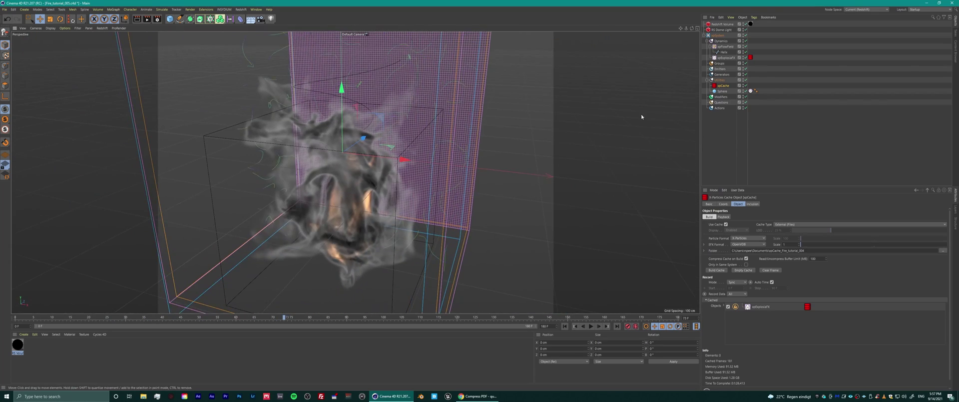
# Step: Reduce the blend strength of the xpFlowField's Random layer to about 32%
pyautogui.click(725, 46)
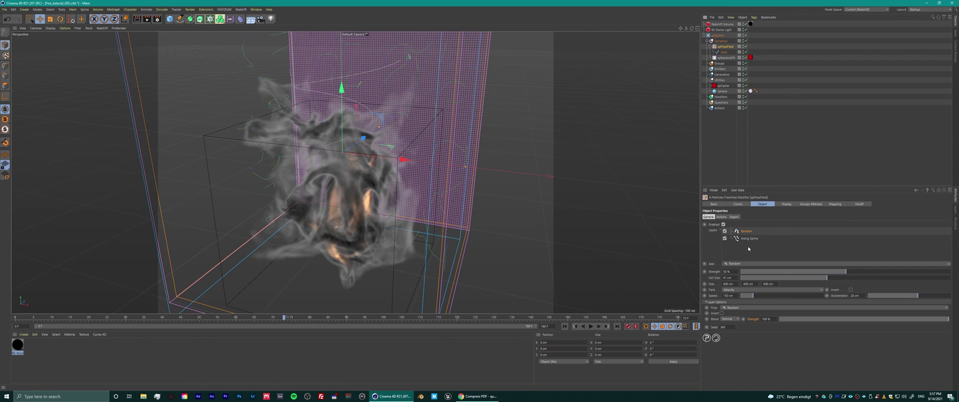
pyautogui.click(747, 238)
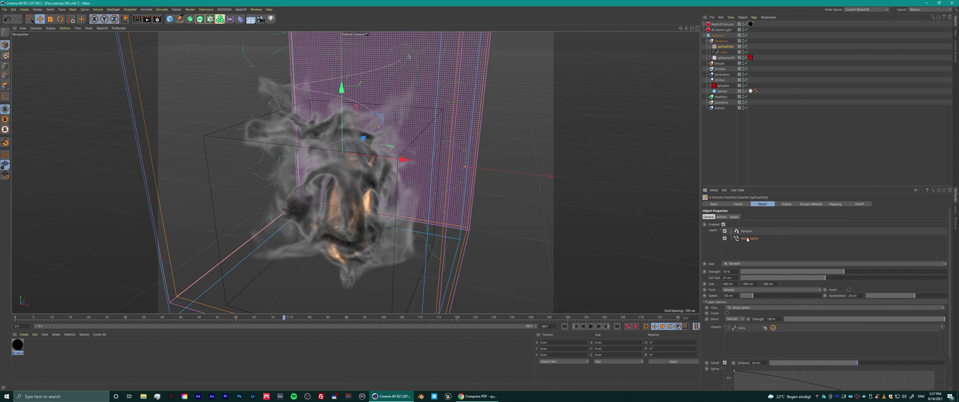
pyautogui.click(745, 232)
pyautogui.moveTo(876, 318); pyautogui.dragTo(834, 318)
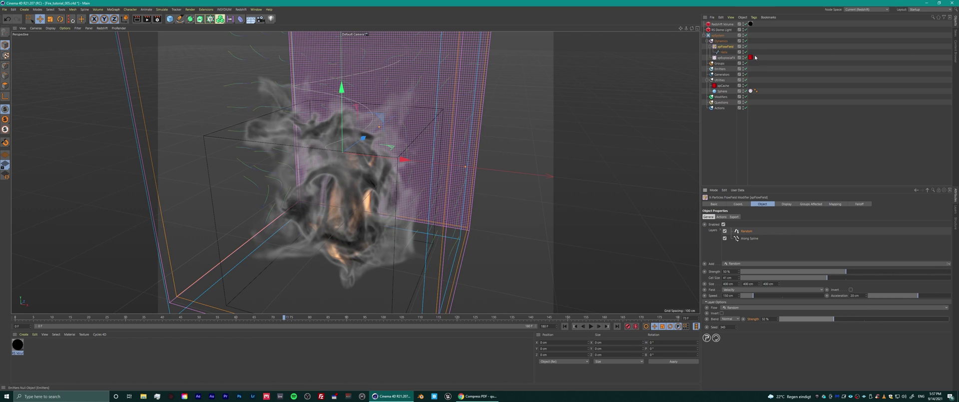
# Step: Rebuild the xpCache with the weakened Random layer
pyautogui.click(723, 86)
pyautogui.click(716, 269)
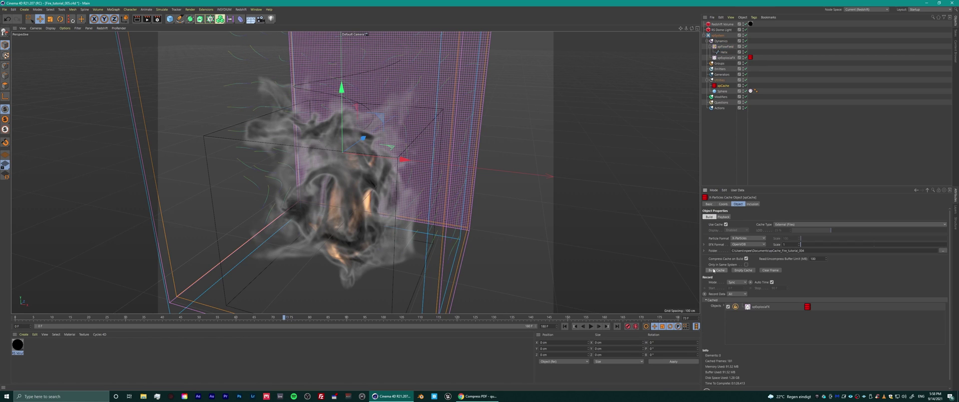
pyautogui.click(771, 270)
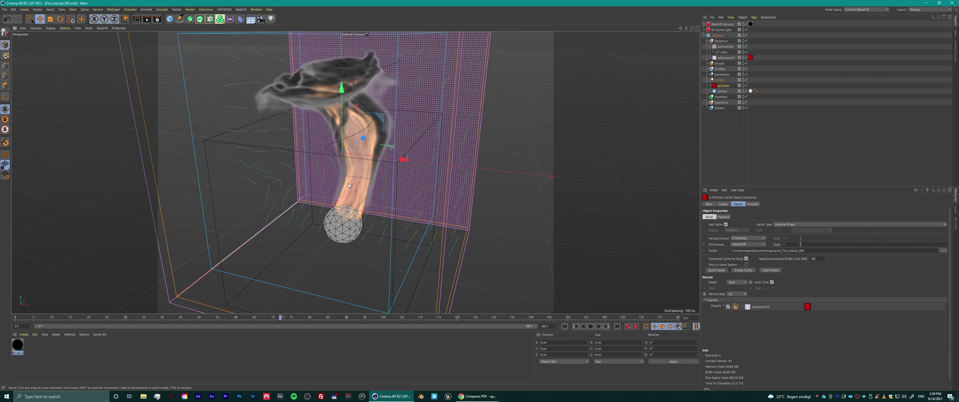
# Step: Examine the newly cached fire and smoke column from several angles and at different frames
pyautogui.moveTo(370, 200)
pyautogui.keyDown('alt'); pyautogui.mouseDown()
pyautogui.moveTo(395, 203)
pyautogui.moveTo(386, 197)
pyautogui.mouseUp(); pyautogui.keyUp('alt')
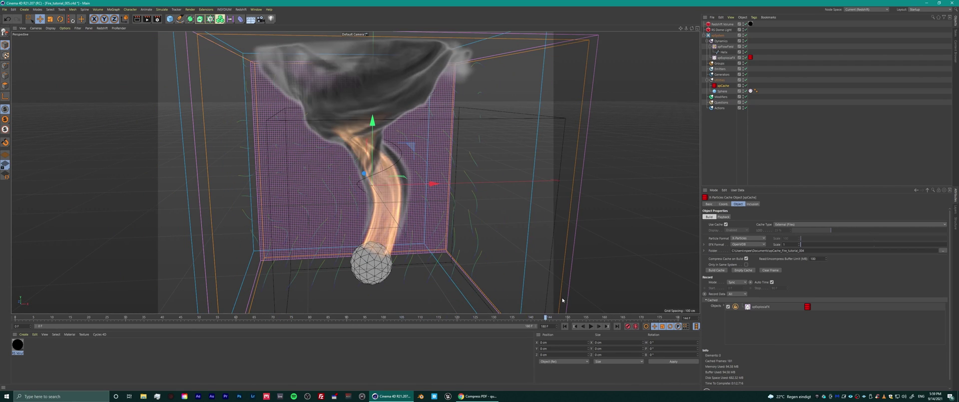
pyautogui.keyDown('alt'); pyautogui.moveTo(392, 202); pyautogui.dragTo(352, 167); pyautogui.keyUp('alt')
pyautogui.keyDown('alt'); pyautogui.moveTo(352, 168); pyautogui.dragTo(374, 156, button='right'); pyautogui.keyUp('alt')
pyautogui.keyDown('alt'); pyautogui.moveTo(375, 156); pyautogui.dragTo(394, 148); pyautogui.keyUp('alt')
pyautogui.keyDown('alt'); pyautogui.moveTo(409, 222); pyautogui.dragTo(307, 301, button='middle'); pyautogui.keyUp('alt')
pyautogui.moveTo(307, 301)
pyautogui.keyDown('alt'); pyautogui.mouseDown()
pyautogui.moveTo(235, 271)
pyautogui.moveTo(280, 261)
pyautogui.moveTo(391, 281)
pyautogui.moveTo(393, 346)
pyautogui.moveTo(308, 307)
pyautogui.mouseUp(); pyautogui.keyUp('alt')
pyautogui.keyDown('alt'); pyautogui.moveTo(309, 306); pyautogui.dragTo(356, 269); pyautogui.keyUp('alt')
pyautogui.scroll(-10, 355, 272)
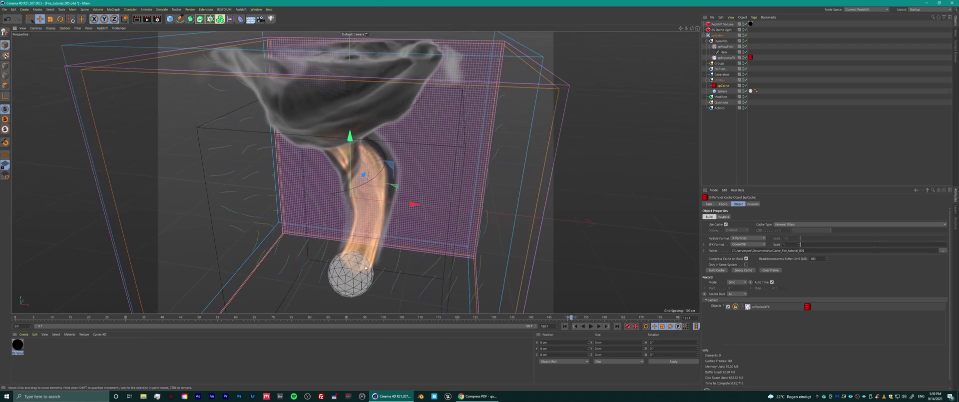
pyautogui.keyDown('alt'); pyautogui.moveTo(353, 275); pyautogui.dragTo(399, 241); pyautogui.keyUp('alt')
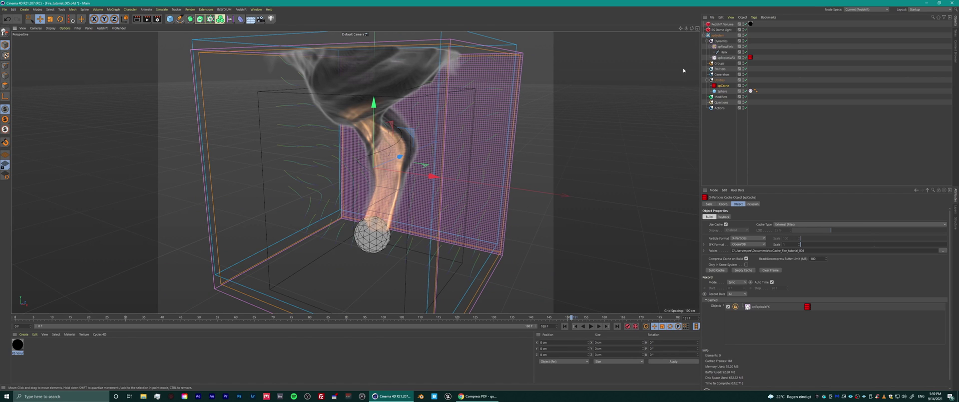
# Step: Add an xpEmitter generator to the xpSystem and move it close to the base sphere
pyautogui.click(172, 22)
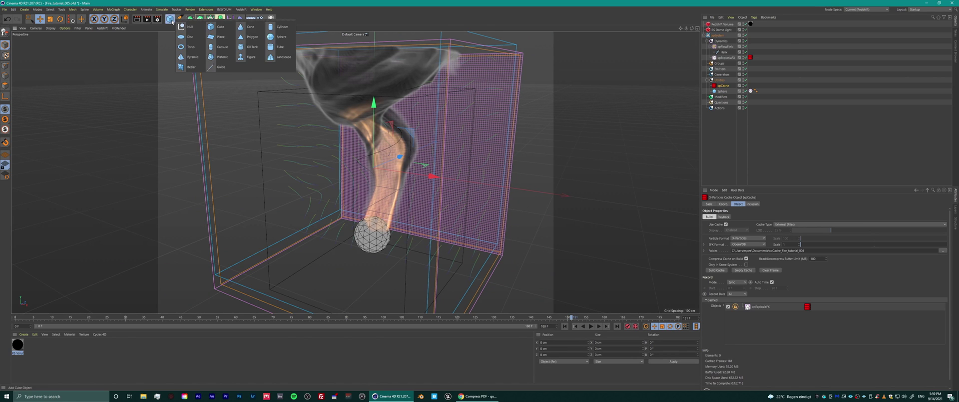
pyautogui.click(716, 35)
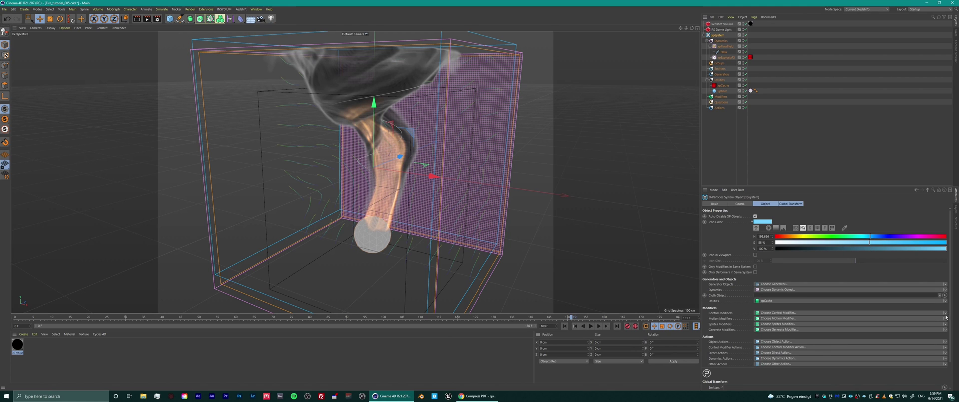
pyautogui.click(945, 284)
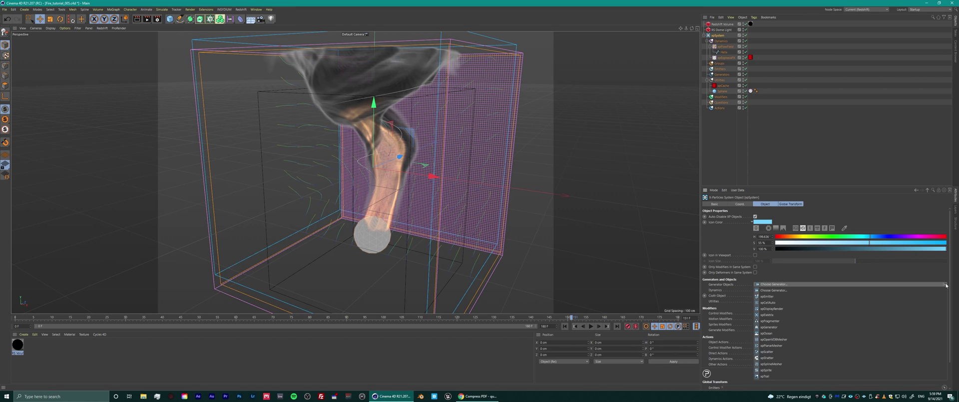
pyautogui.click(803, 295)
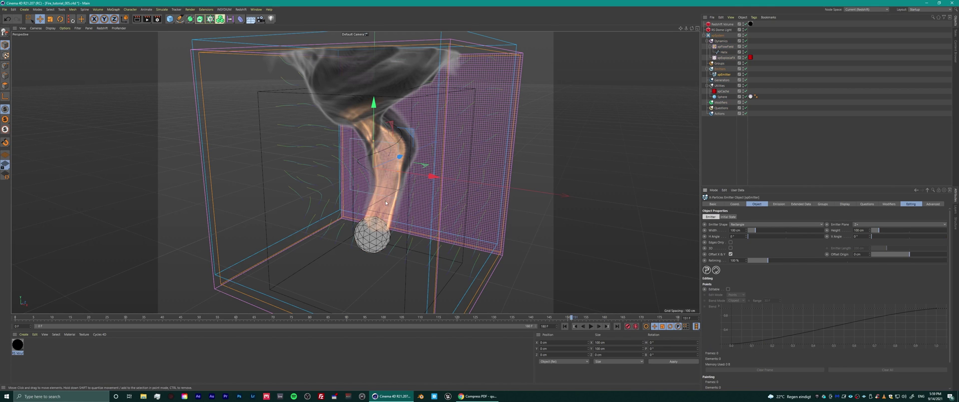
pyautogui.moveTo(435, 176); pyautogui.dragTo(391, 227)
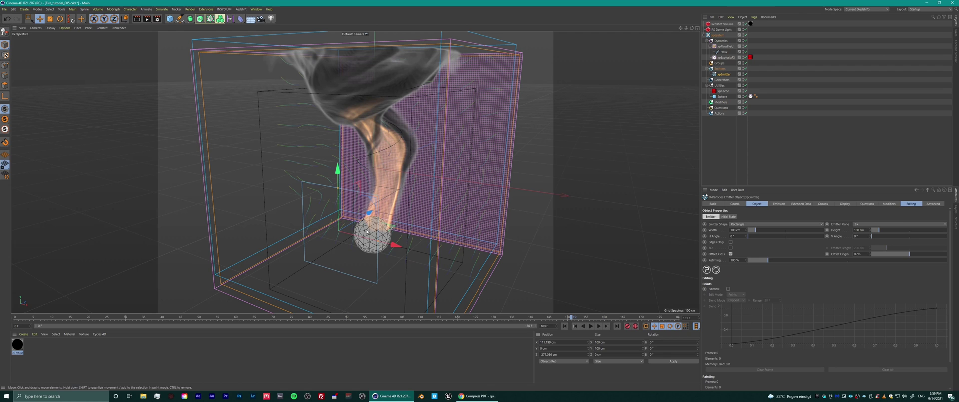
# Step: Aim the xpEmitter upward with a 90° rotation and shrink it to about 22.4 cm beside the sphere, checking its particles in playback
pyautogui.click(778, 204)
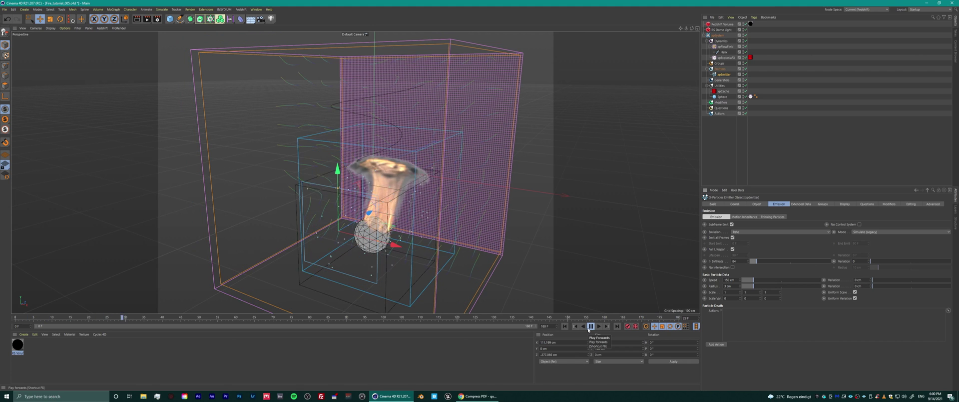
pyautogui.click(590, 326)
pyautogui.press('r')
pyautogui.moveTo(333, 204); pyautogui.dragTo(320, 255)
pyautogui.press('e')
pyautogui.moveTo(349, 250); pyautogui.dragTo(459, 266)
pyautogui.moveTo(603, 273); pyautogui.dragTo(474, 224)
pyautogui.keyDown('alt'); pyautogui.moveTo(419, 227); pyautogui.dragTo(388, 225); pyautogui.keyUp('alt')
pyautogui.click(591, 326)
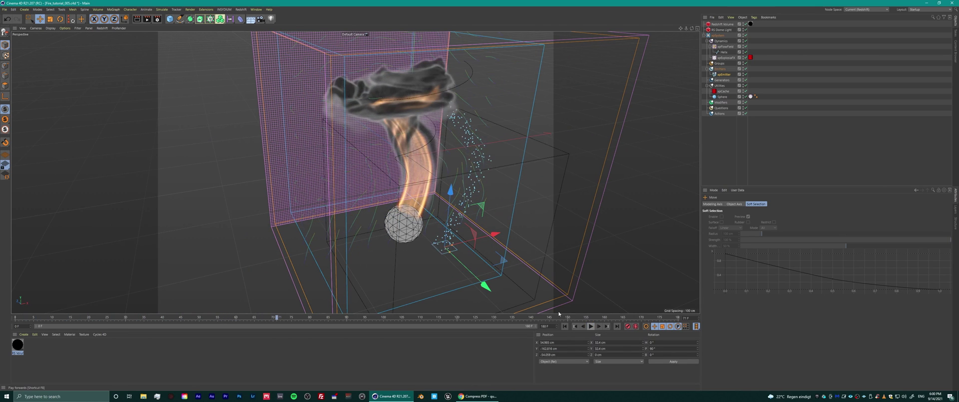
pyautogui.keyDown('alt'); pyautogui.moveTo(401, 218); pyautogui.dragTo(324, 204); pyautogui.keyUp('alt')
pyautogui.keyDown('alt'); pyautogui.moveTo(420, 233); pyautogui.dragTo(555, 325); pyautogui.keyUp('alt')
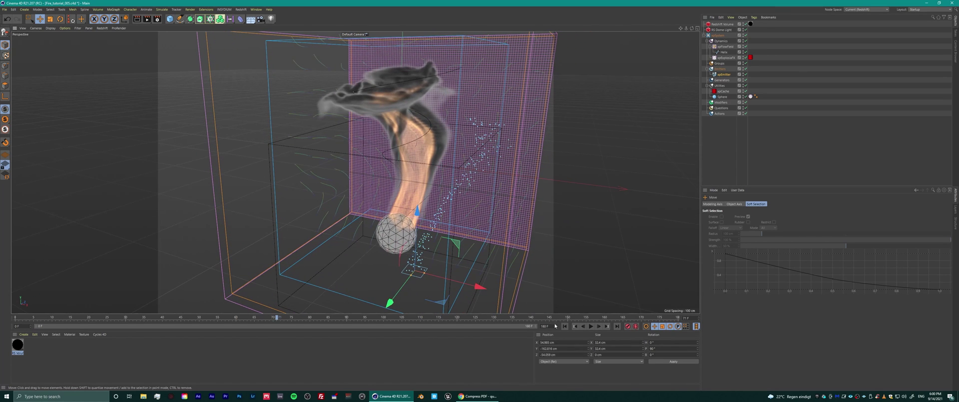
# Step: Set the emitter's particle editor display to Circle and replay the simulation from the first frame
pyautogui.click(726, 75)
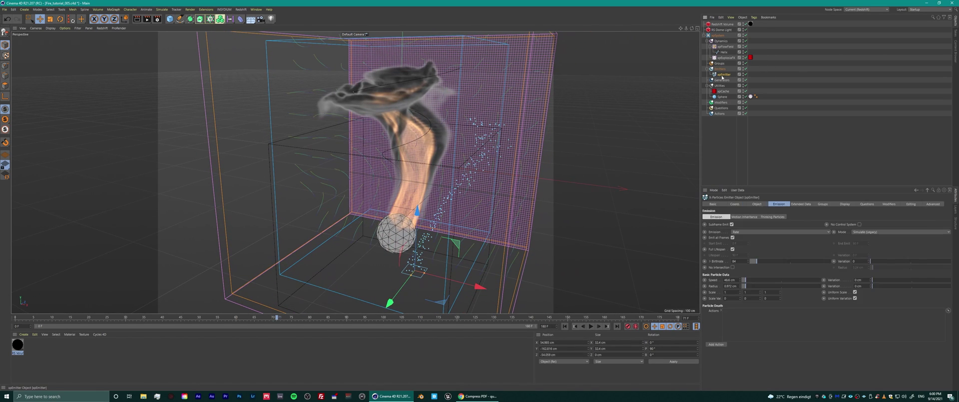
pyautogui.click(845, 203)
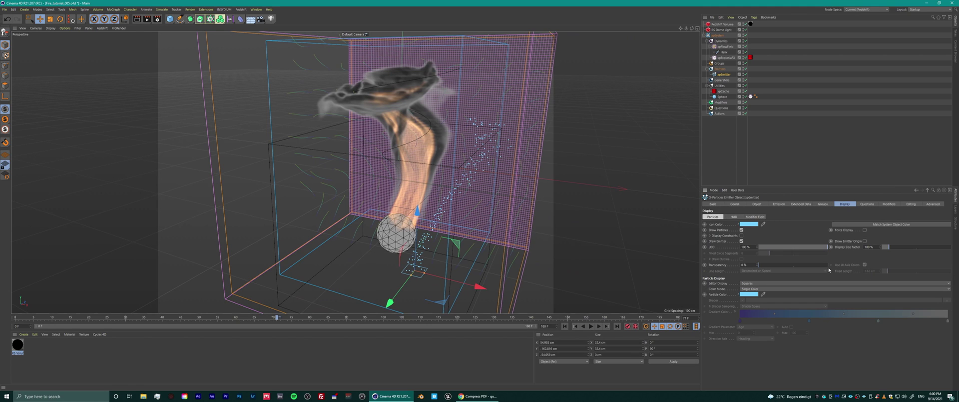
pyautogui.click(756, 283)
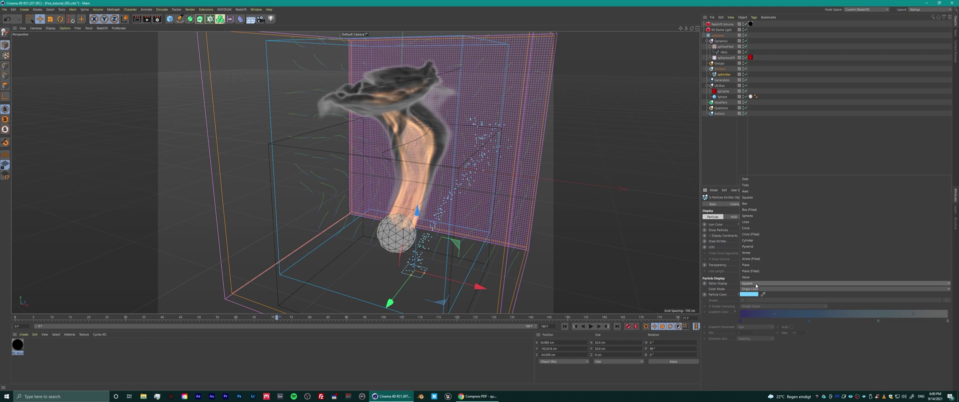
pyautogui.click(756, 229)
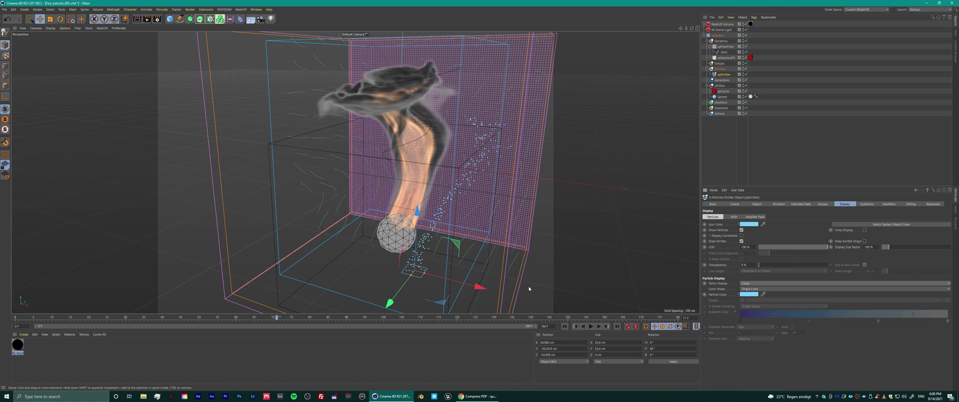
pyautogui.click(565, 325)
pyautogui.click(591, 325)
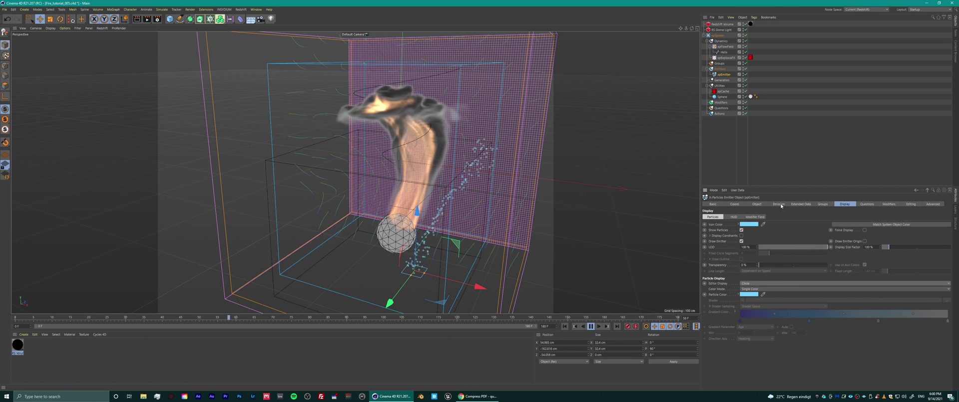
pyautogui.keyDown('alt'); pyautogui.moveTo(393, 228); pyautogui.dragTo(382, 227, button='middle'); pyautogui.keyUp('alt')
pyautogui.keyDown('alt'); pyautogui.moveTo(383, 227); pyautogui.dragTo(361, 208); pyautogui.keyUp('alt')
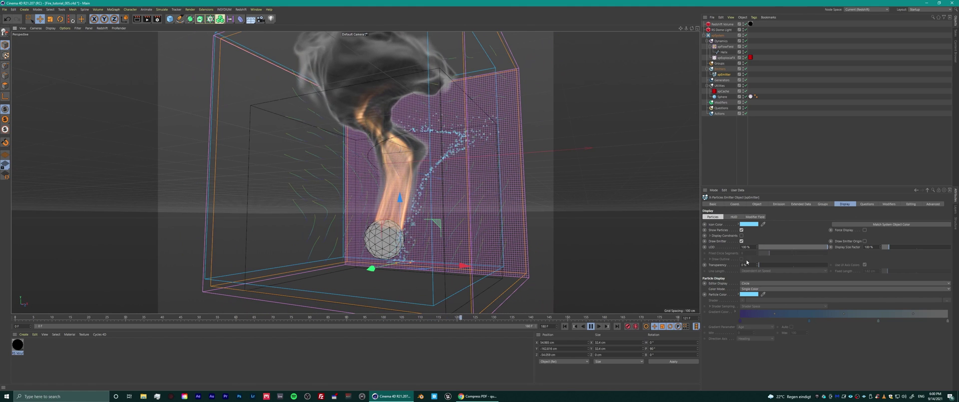
# Step: Color the emitter's particles by Gradient (Parameter) using Age, and load the Heat 1 gradient preset
pyautogui.click(749, 288)
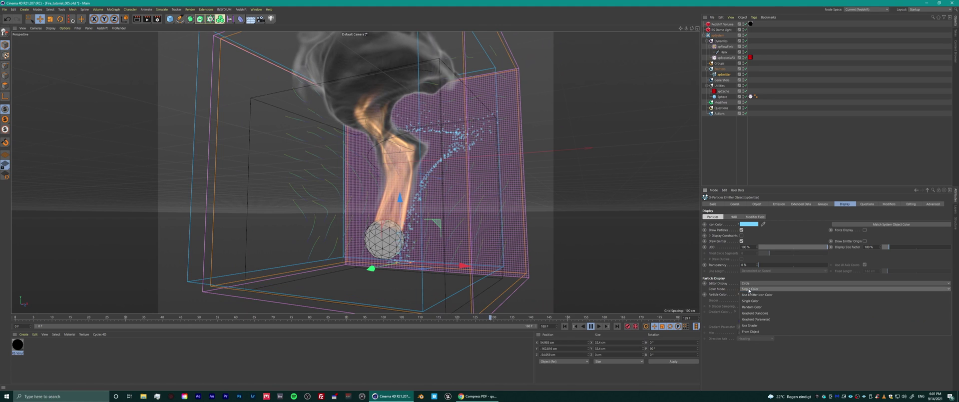
pyautogui.click(756, 318)
pyautogui.click(746, 327)
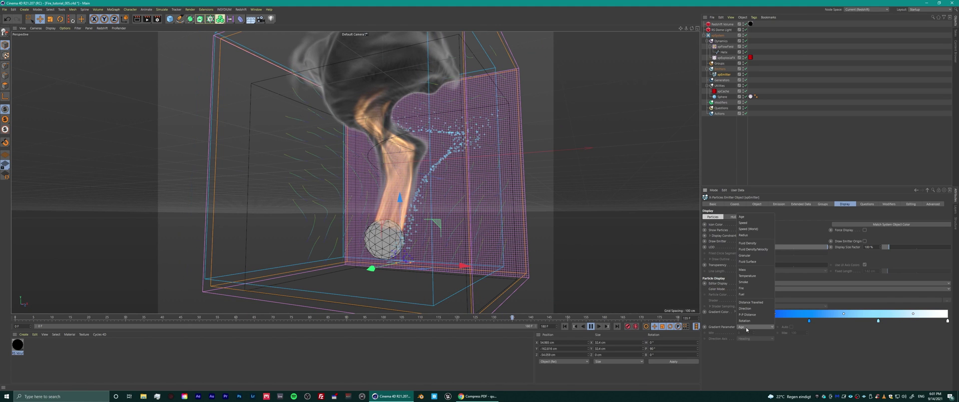
pyautogui.click(753, 364)
pyautogui.rightClick(759, 316)
pyautogui.click(738, 311)
pyautogui.click(735, 311)
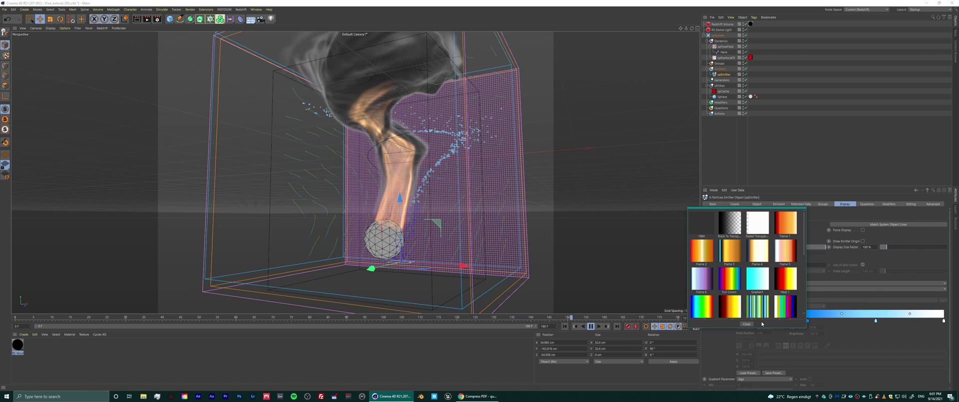
pyautogui.doubleClick(784, 278)
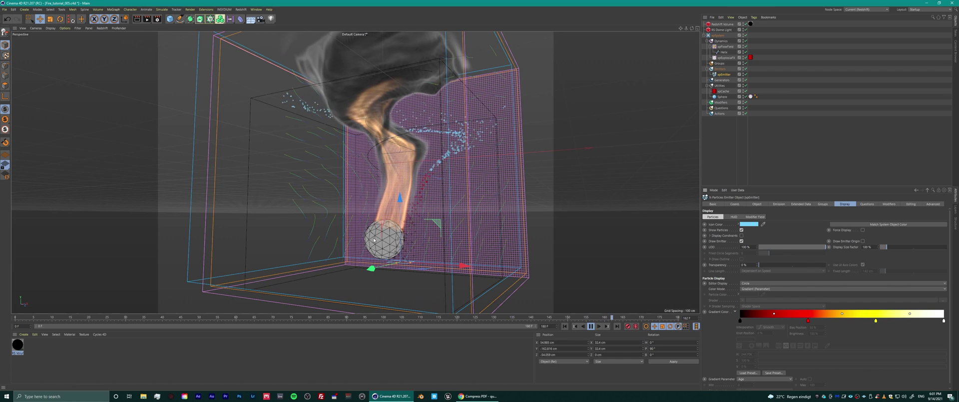
pyautogui.keyDown('alt'); pyautogui.moveTo(395, 239); pyautogui.dragTo(370, 180); pyautogui.keyUp('alt')
pyautogui.keyDown('alt'); pyautogui.moveTo(367, 245); pyautogui.dragTo(327, 245); pyautogui.keyUp('alt')
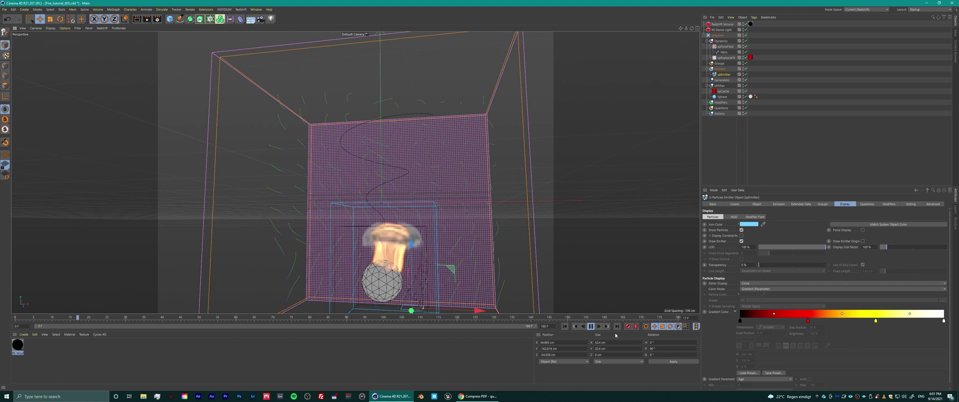
pyautogui.rightClick(856, 396)
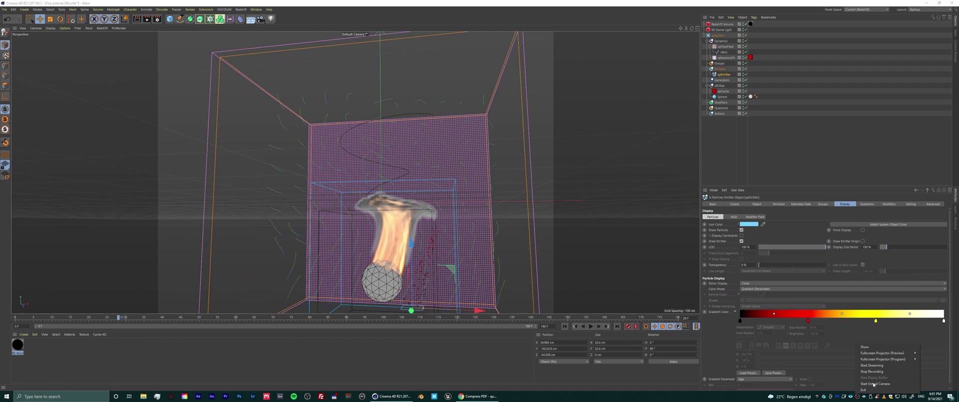
pyautogui.click(709, 399)
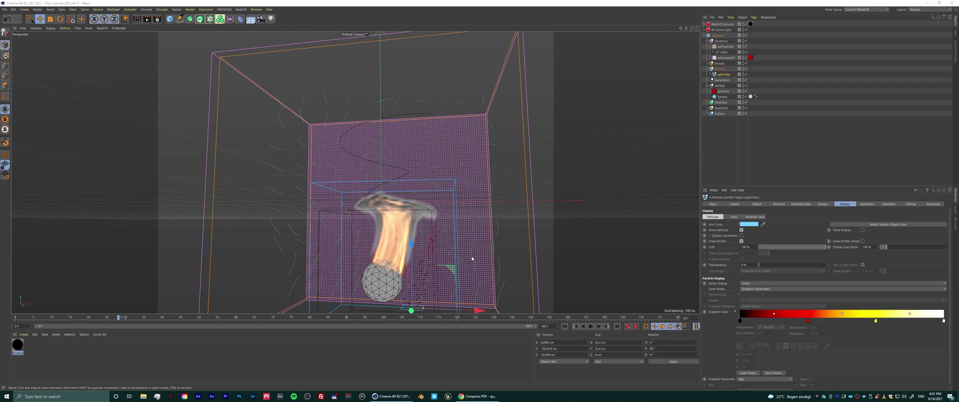
# Step: Move the xpEmitter slightly lower near the base of the sphere
pyautogui.moveTo(384, 268); pyautogui.dragTo(384, 278)
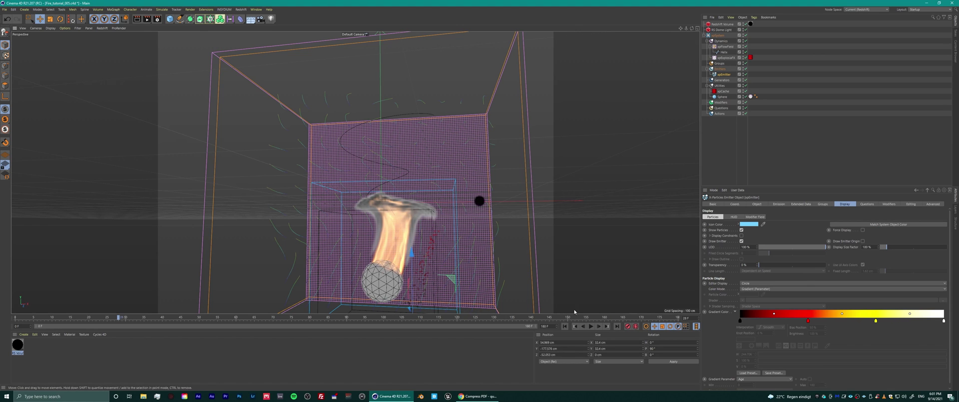